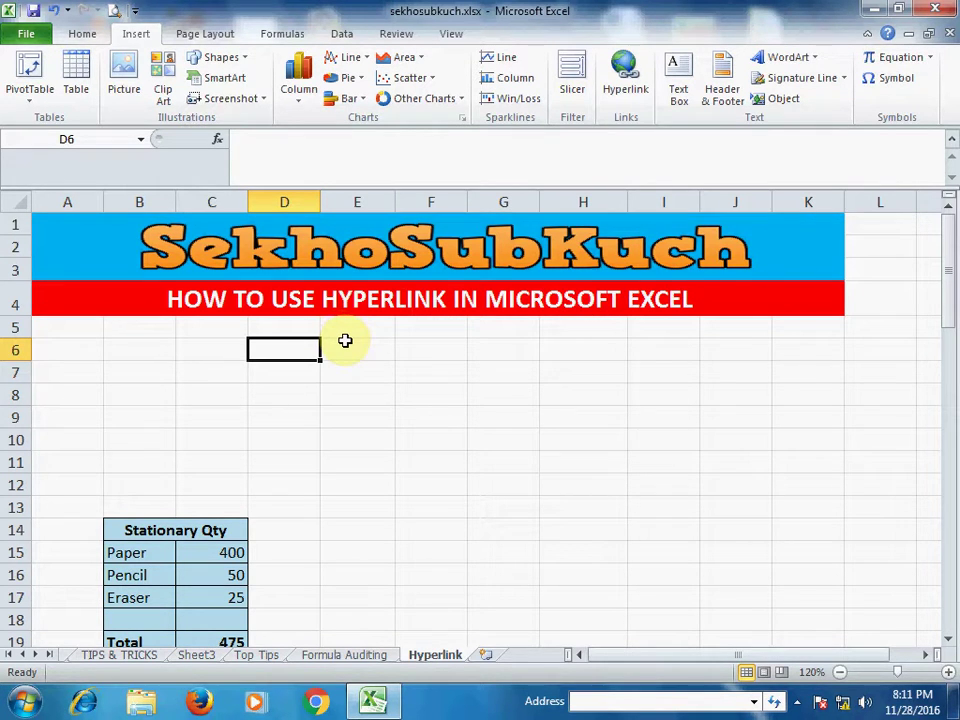
{"action": "left_click", "coordinate": [233, 351]}
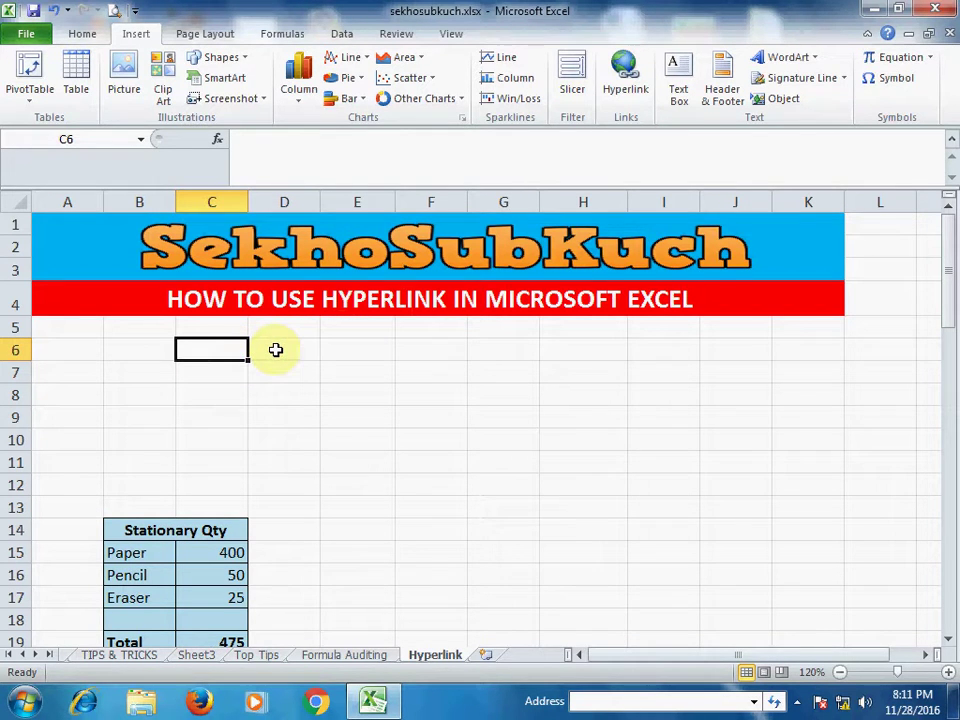
{"action": "left_click", "coordinate": [282, 351]}
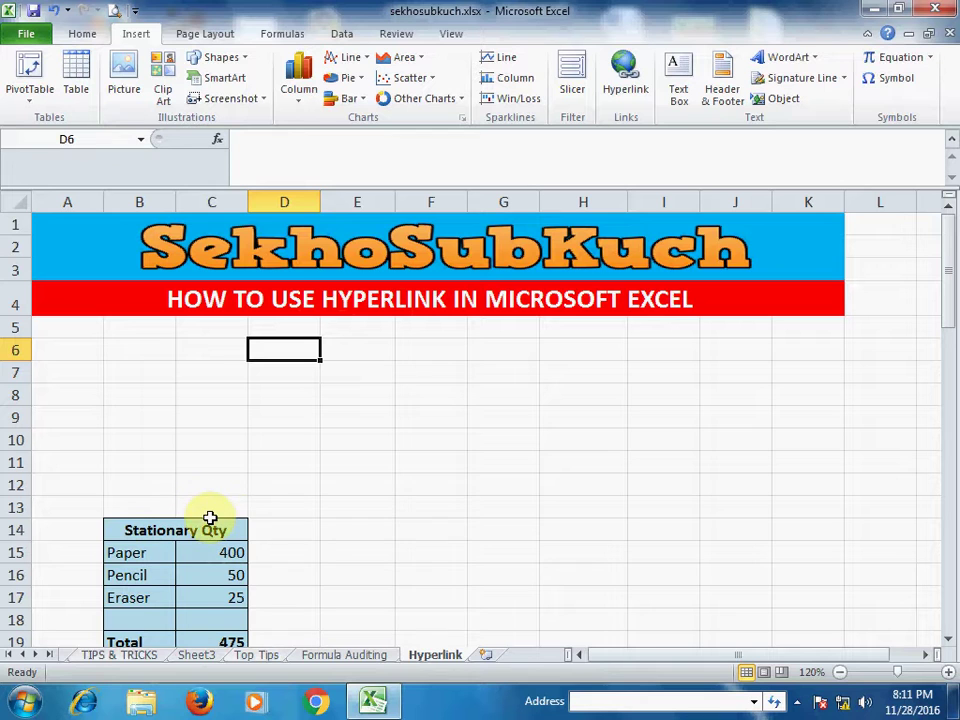
{"action": "left_click", "coordinate": [236, 352]}
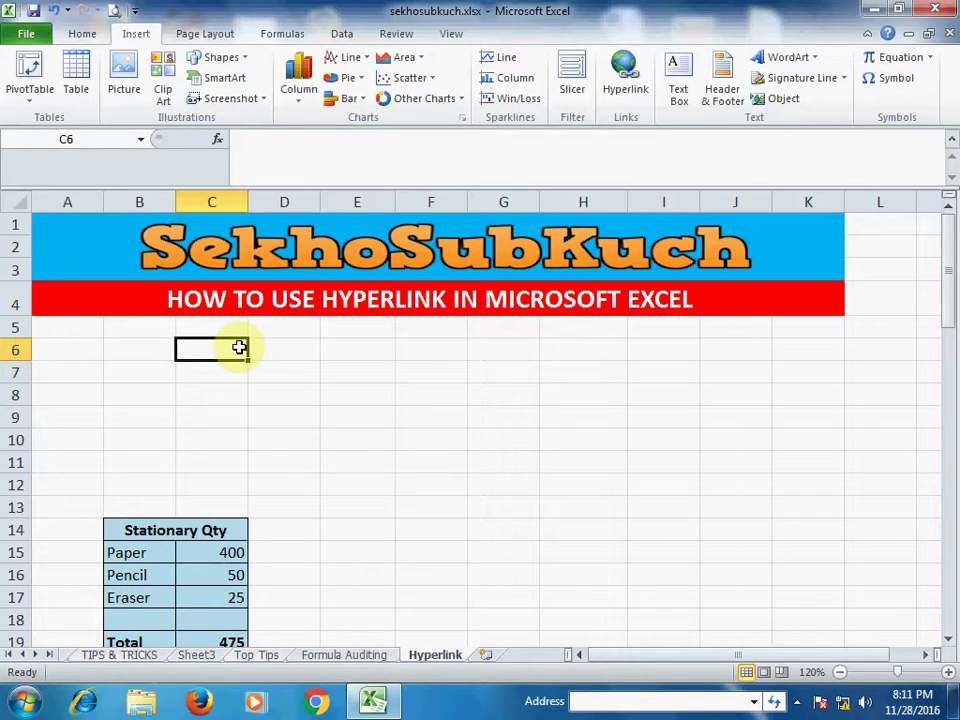
{"action": "left_click", "coordinate": [306, 360]}
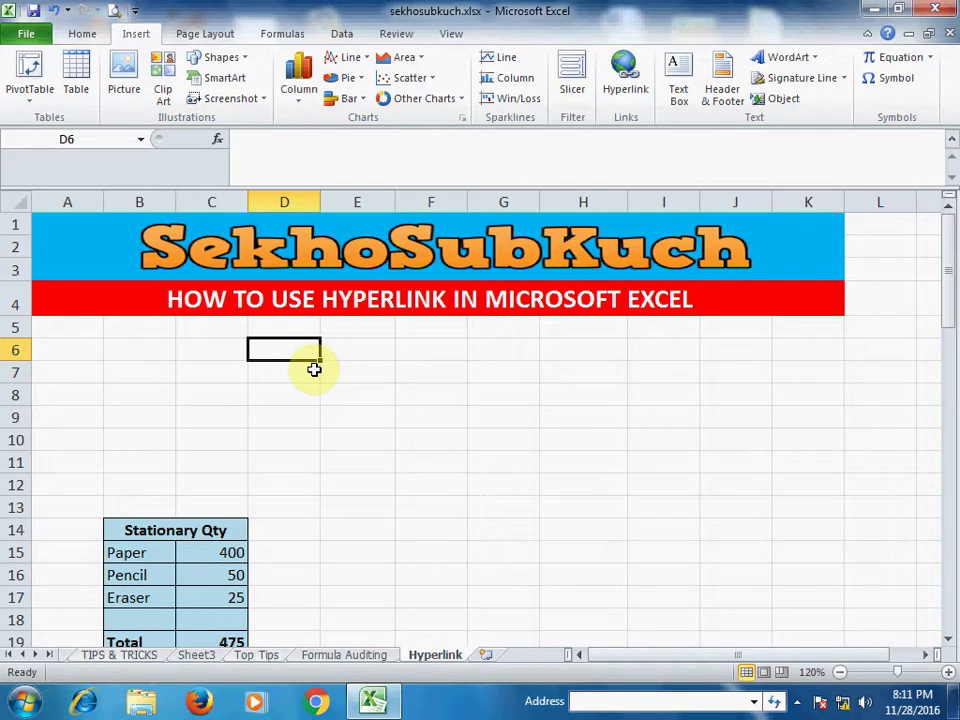
{"action": "type", "text": "WWW.GOOGLE.COM"}
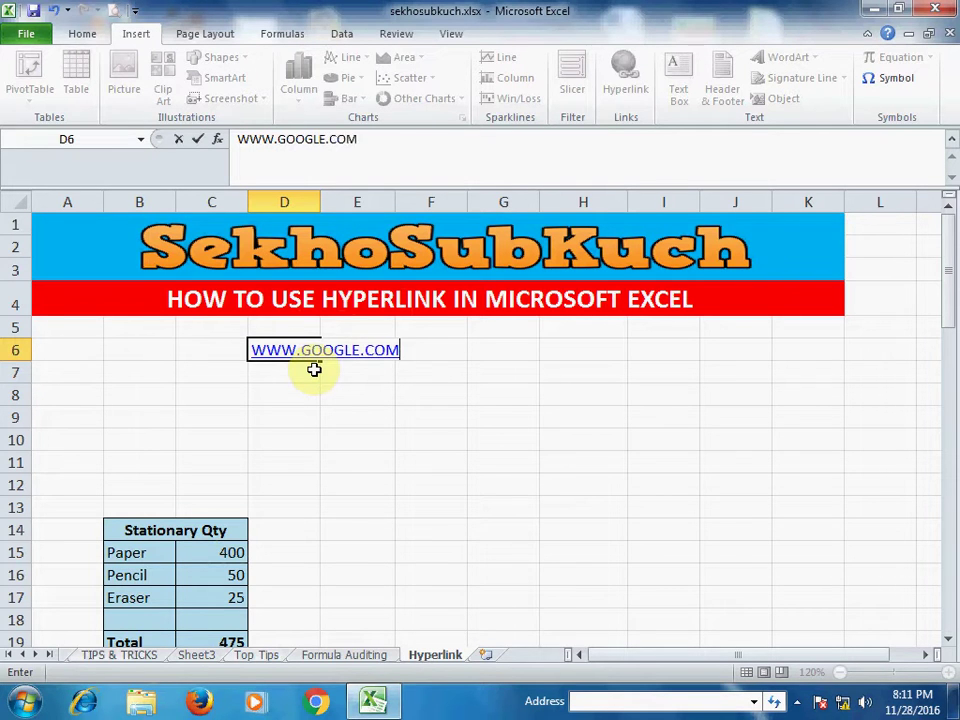
{"action": "key", "text": "Return"}
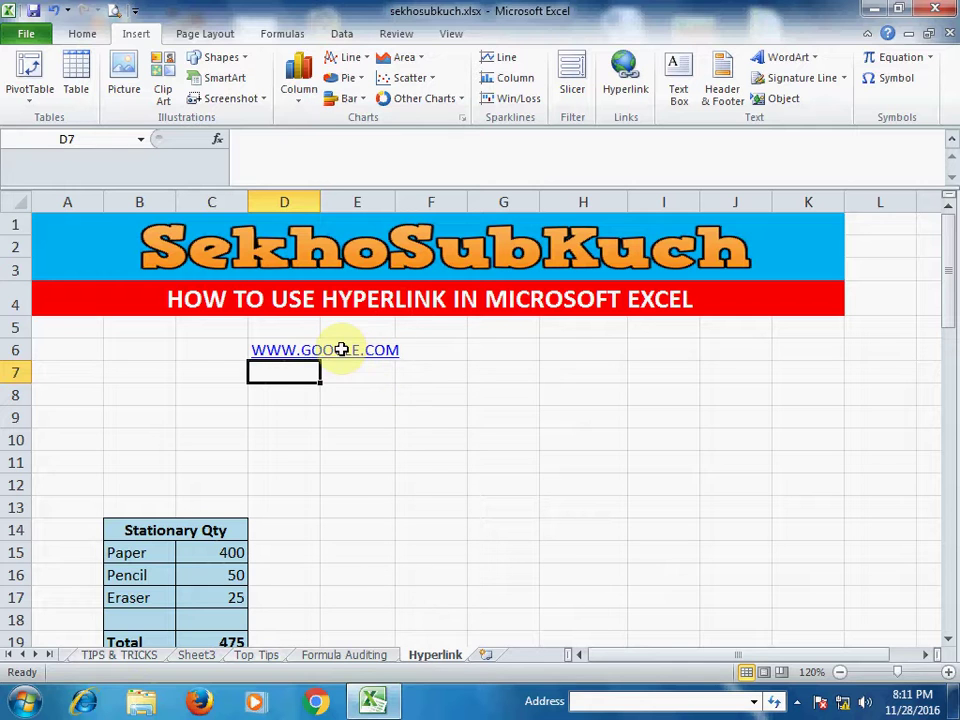
{"action": "left_click", "coordinate": [397, 419]}
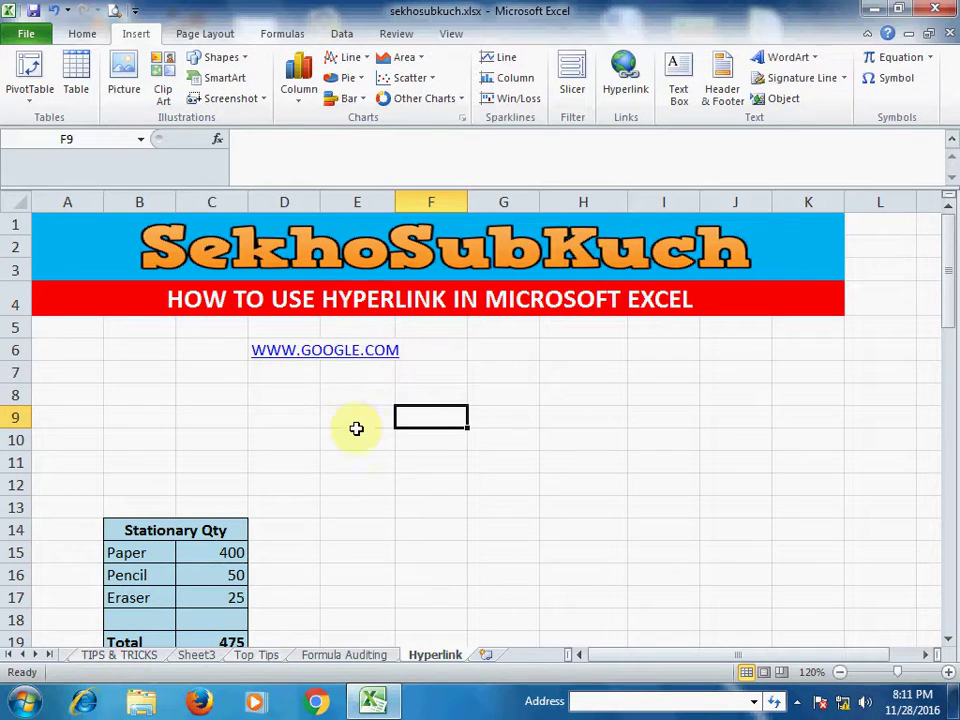
{"action": "left_click", "coordinate": [485, 375]}
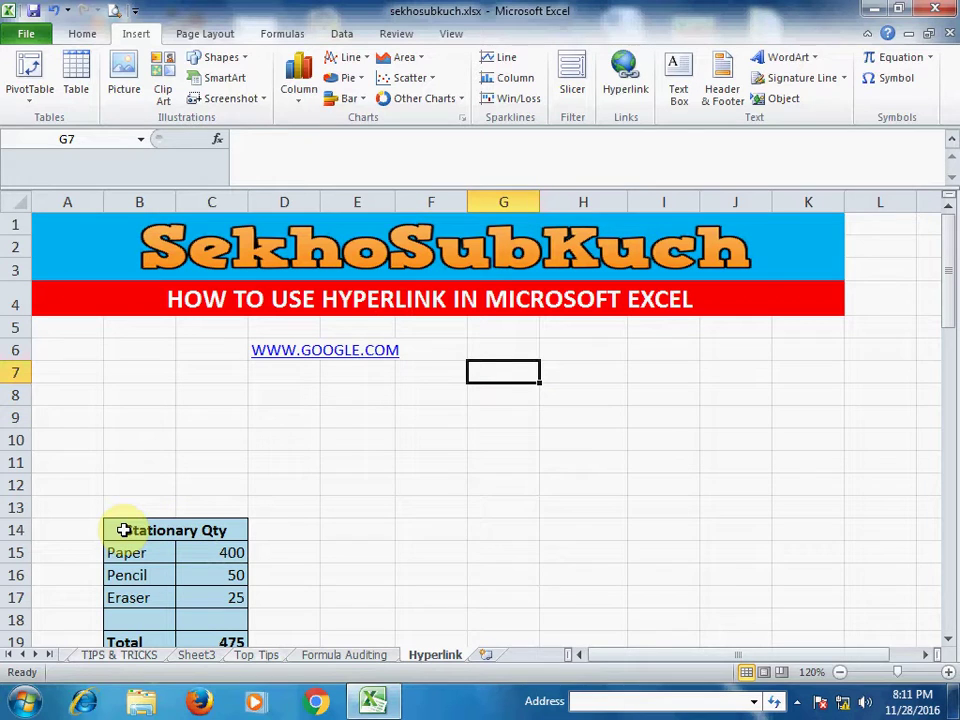
{"action": "type", "text": "WWW."}
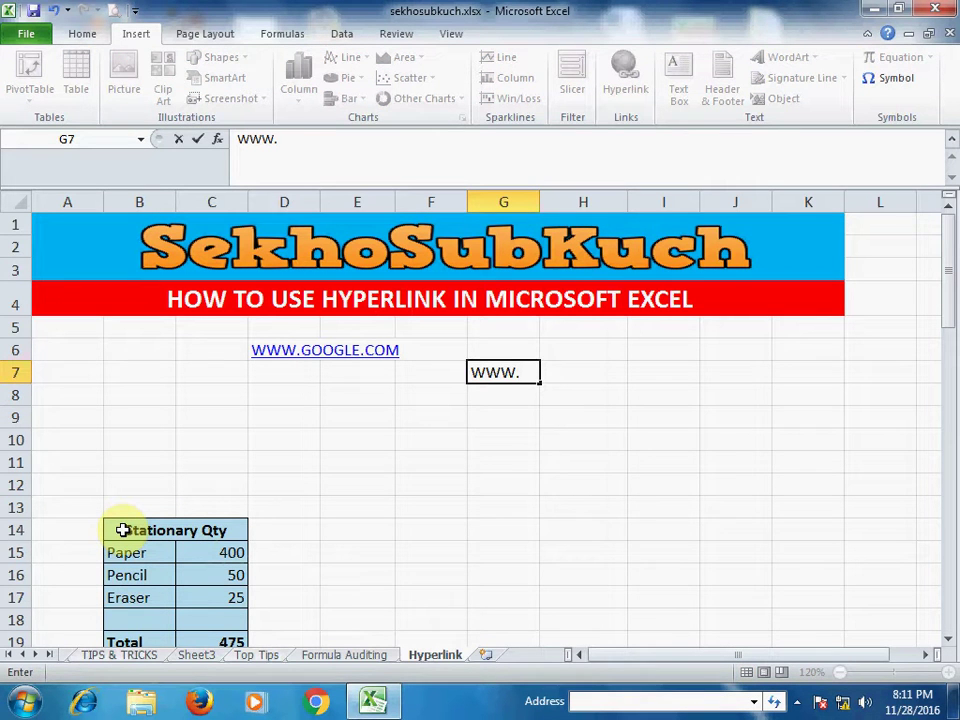
{"action": "type", "text": "YAHOO.COM"}
{"action": "key", "text": "Return"}
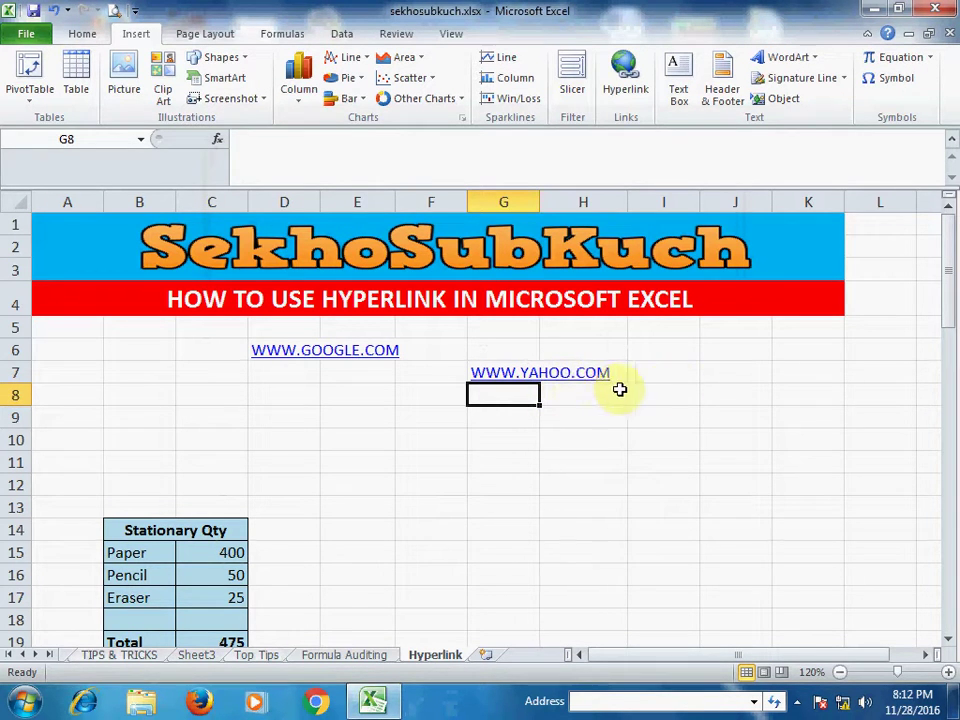
{"action": "left_click", "coordinate": [360, 409]}
{"action": "left_click", "coordinate": [308, 400]}
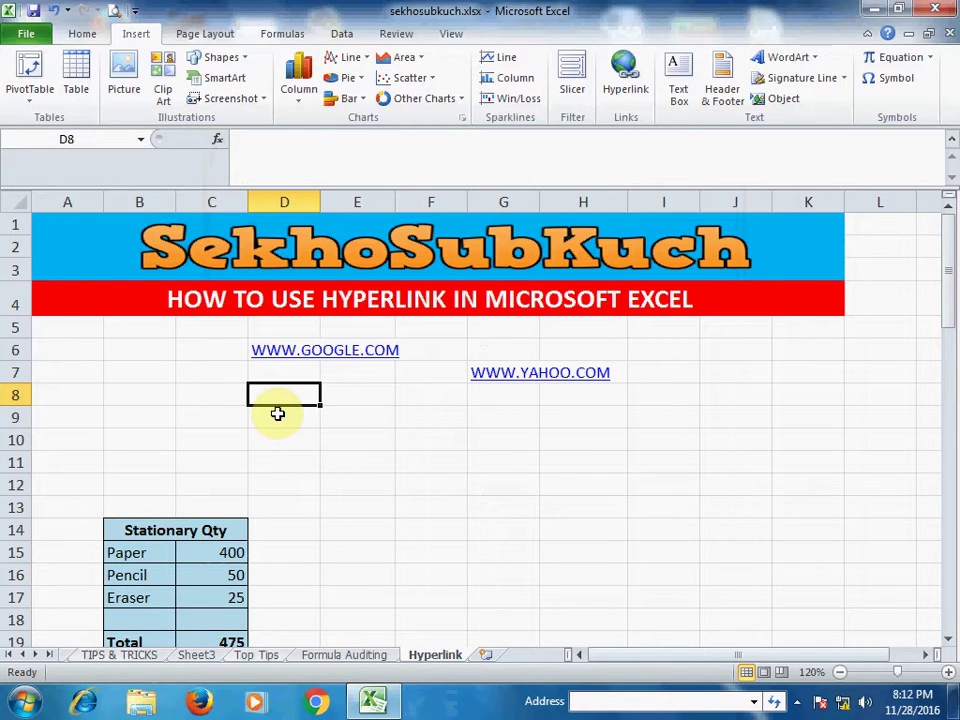
Step: Type the label FORMULA AUDITING into cell D8
{"action": "type", "text": "f"}
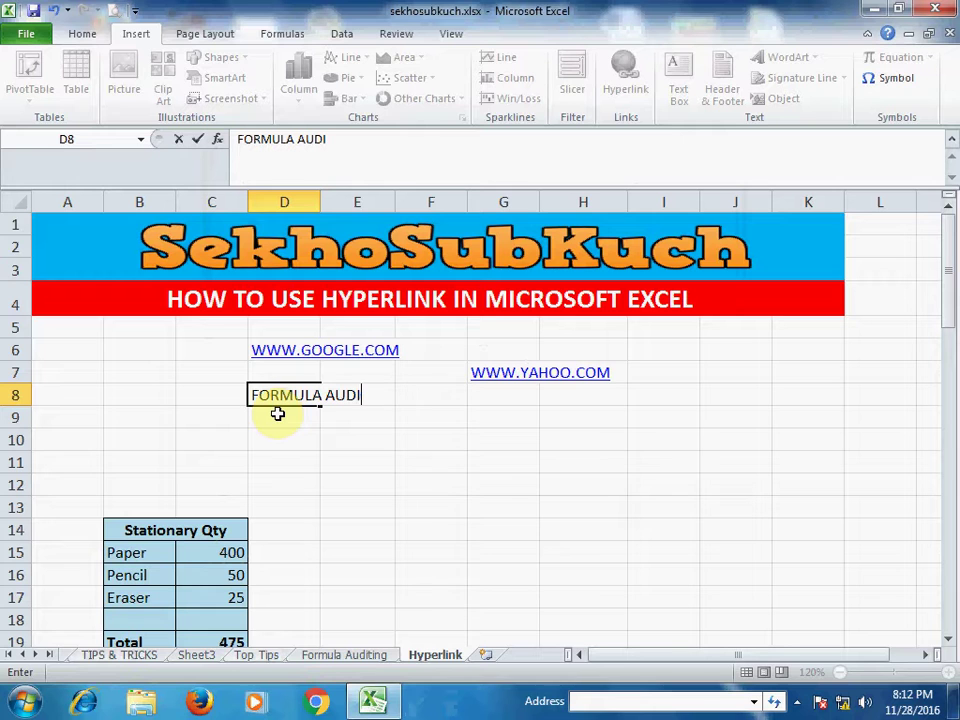
{"action": "key", "text": "Return"}
{"action": "key", "text": "Up"}
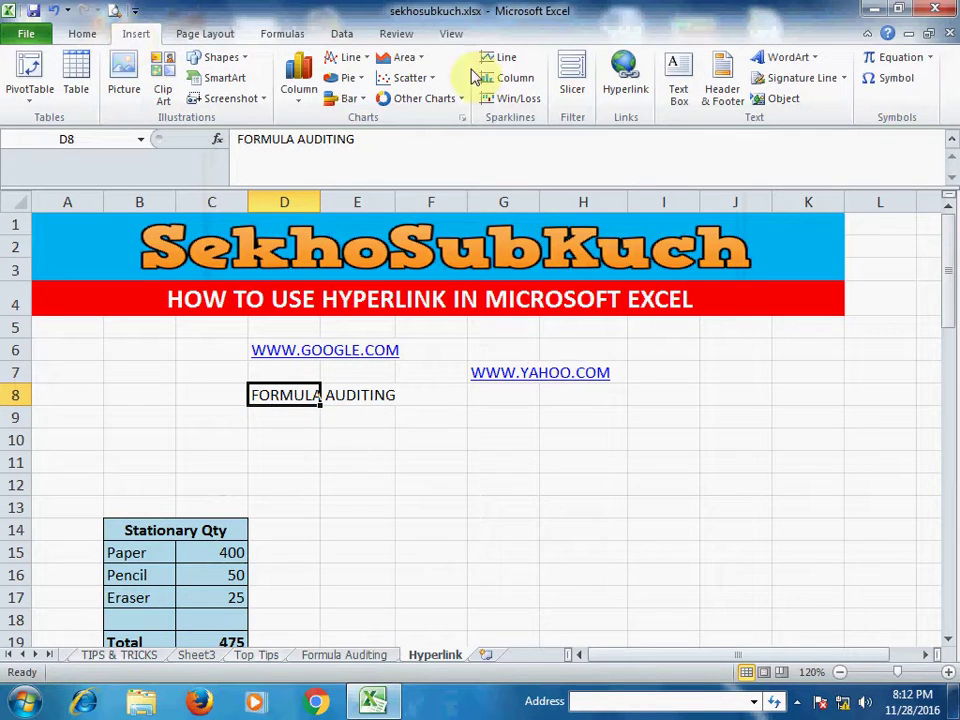
Step: Hyperlink the D8 text to the existing file FORMULA AUDITING.xlsx
{"action": "left_click", "coordinate": [614, 92]}
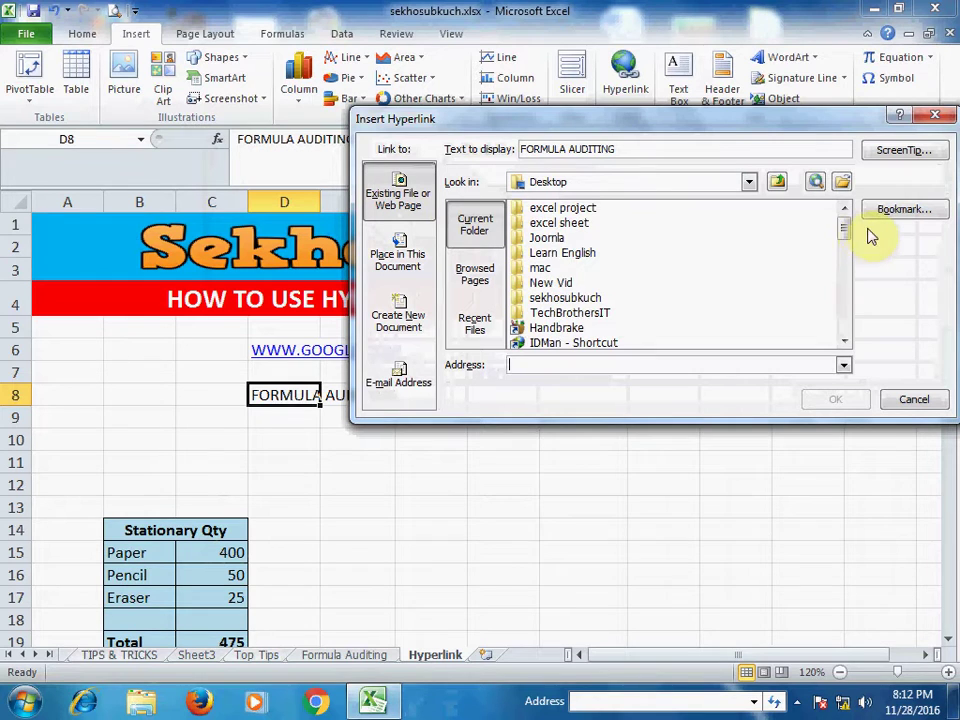
{"action": "left_click_drag", "start_coordinate": [845, 235], "coordinate": [846, 275]}
{"action": "left_click", "coordinate": [600, 284]}
{"action": "left_click", "coordinate": [833, 400]}
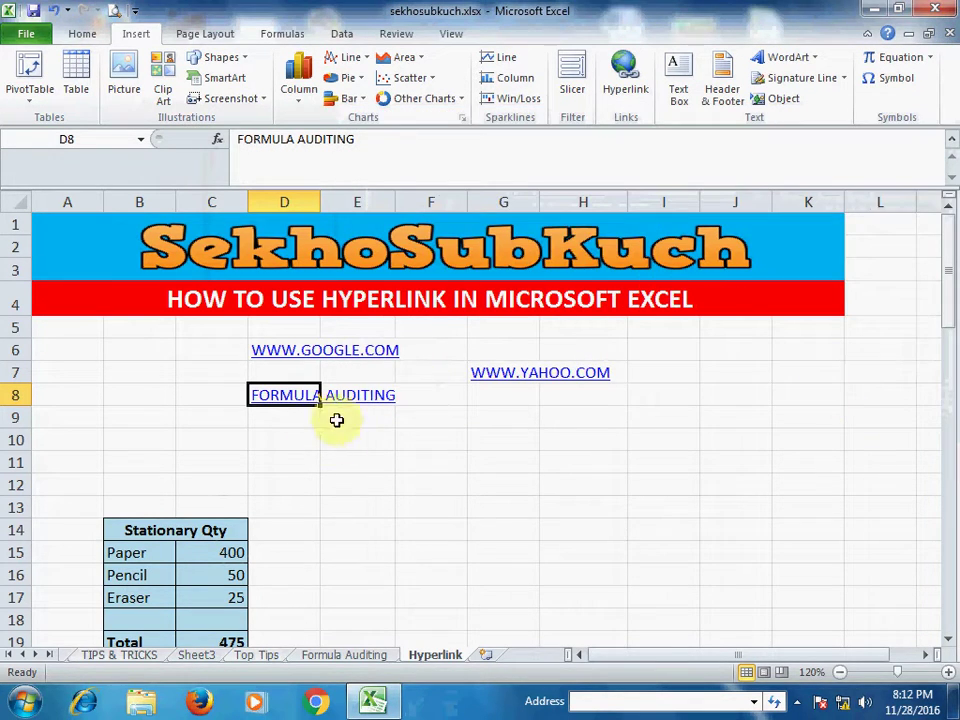
{"action": "left_click", "coordinate": [350, 435]}
Step: Follow the FORMULA AUDITING link to open the workbook, then close it
{"action": "left_click", "coordinate": [300, 395]}
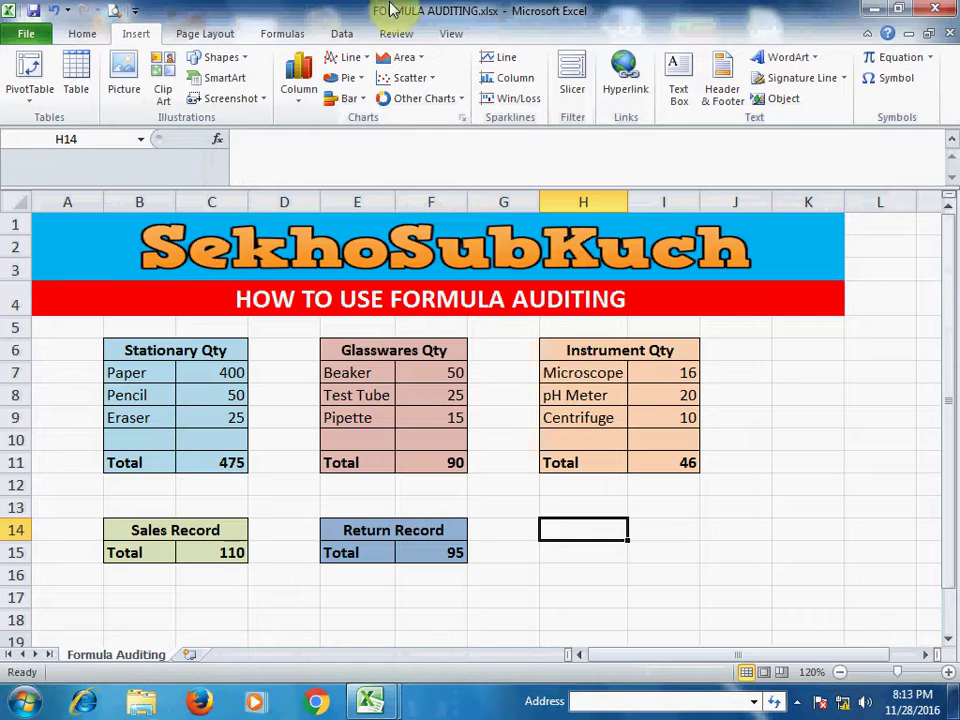
{"action": "key", "text": "ctrl+w"}
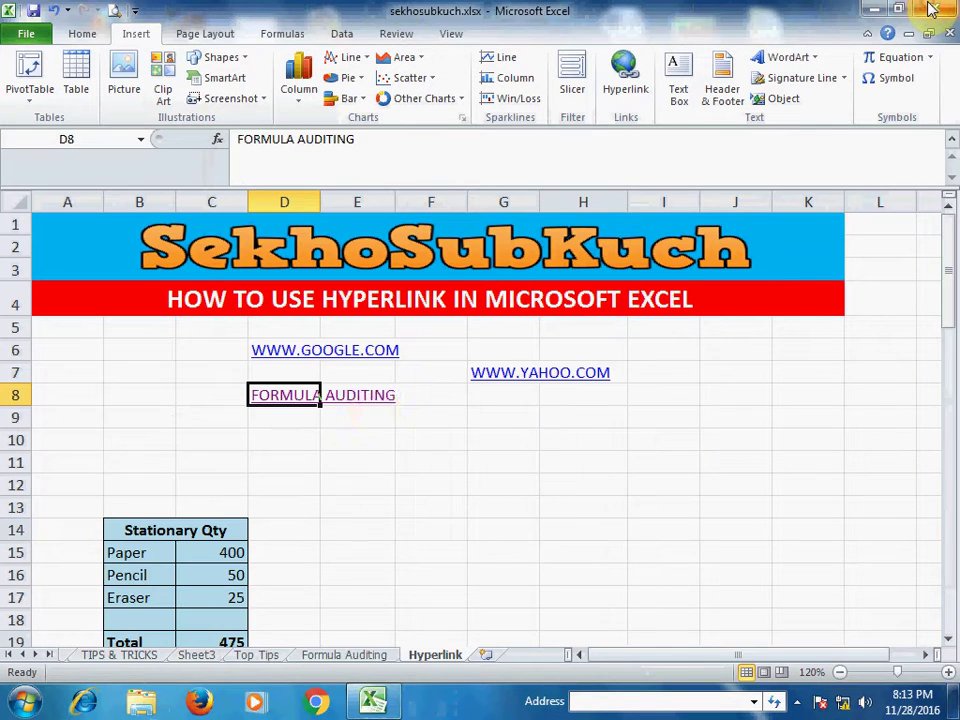
{"action": "left_click", "coordinate": [400, 438]}
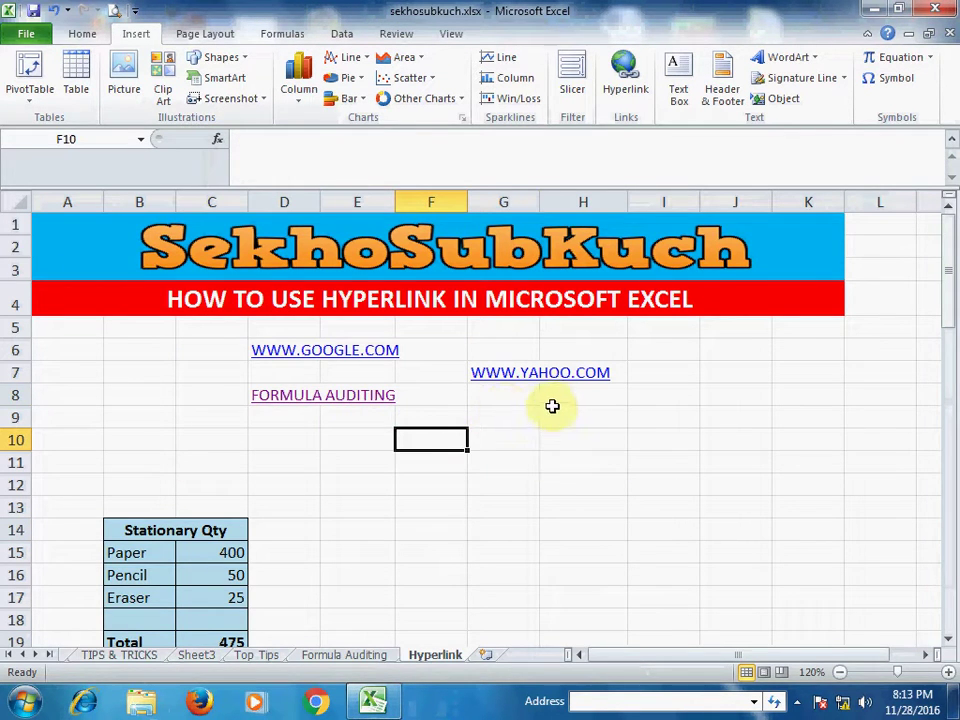
Step: Type the label ADVANCE FILTER into cell G9
{"action": "left_click", "coordinate": [530, 425]}
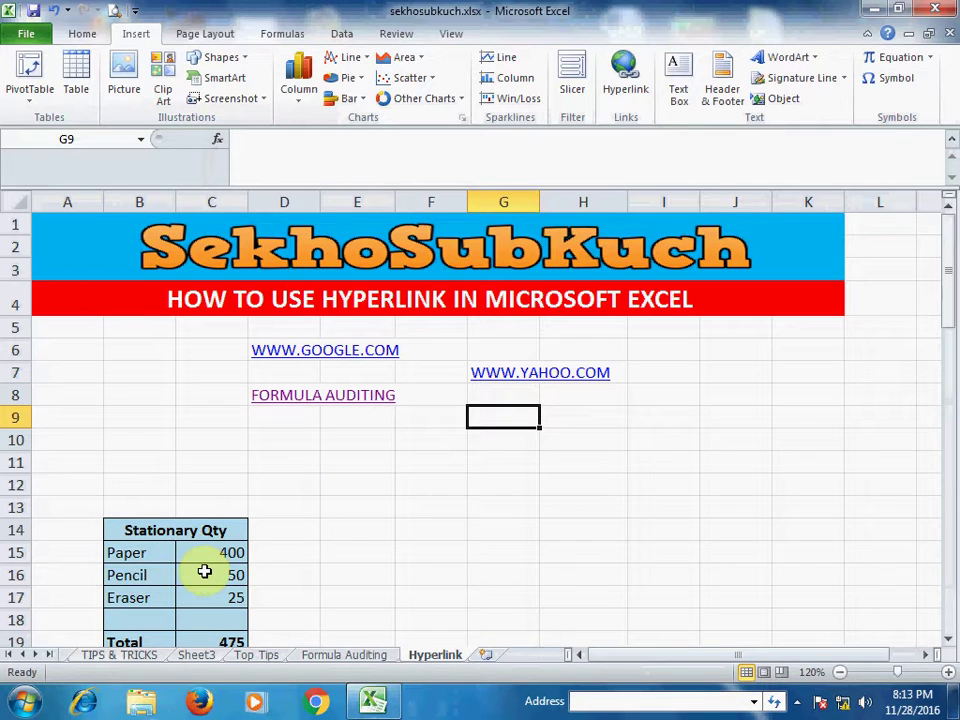
{"action": "type", "text": "a"}
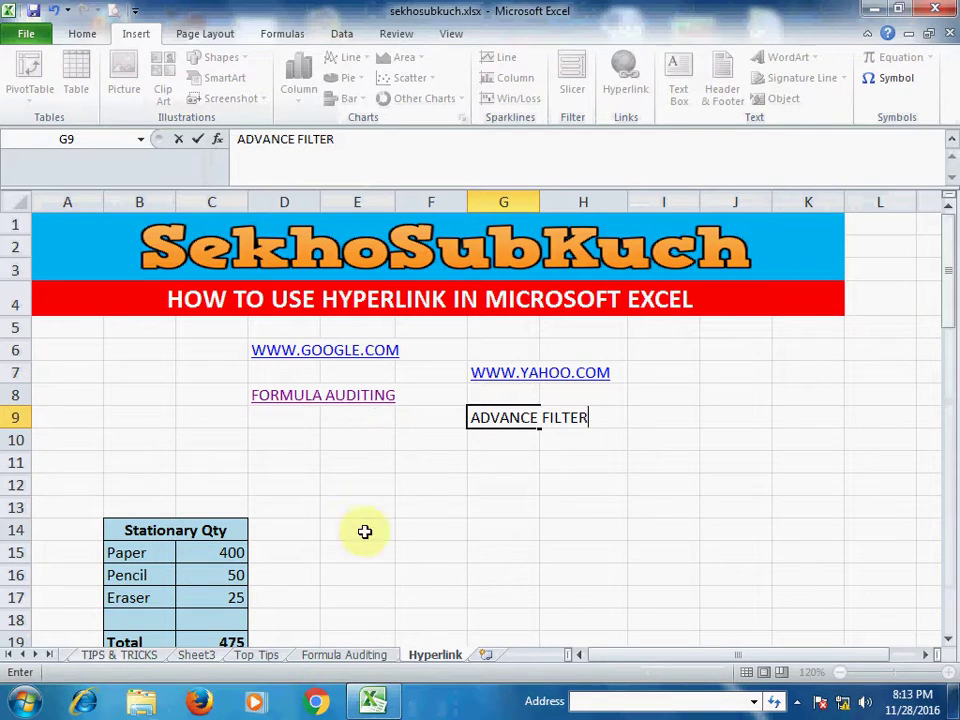
{"action": "left_click", "coordinate": [500, 484]}
{"action": "left_click", "coordinate": [514, 417]}
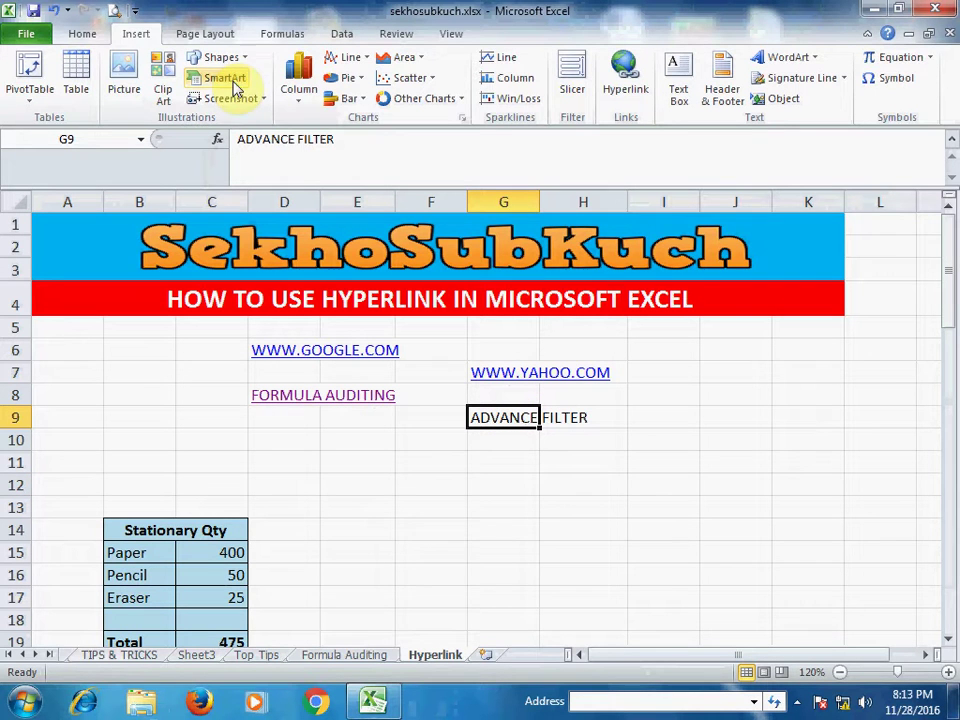
Step: Link the ADVANCE FILTER cell to the Adv Filter sheet in this workbook
{"action": "left_click", "coordinate": [602, 70]}
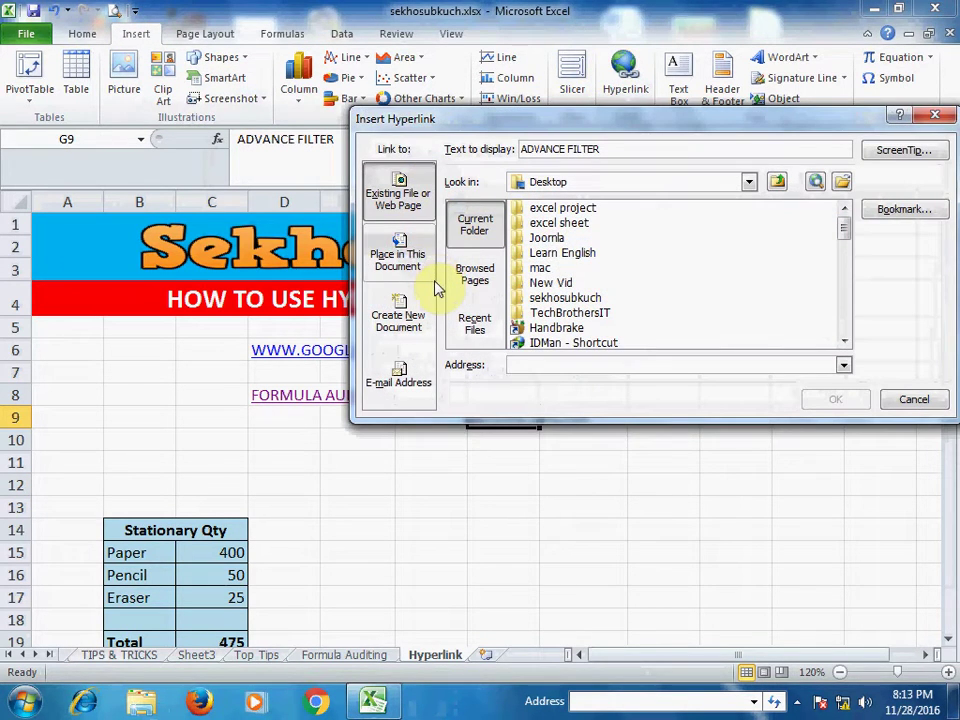
{"action": "left_click", "coordinate": [400, 260]}
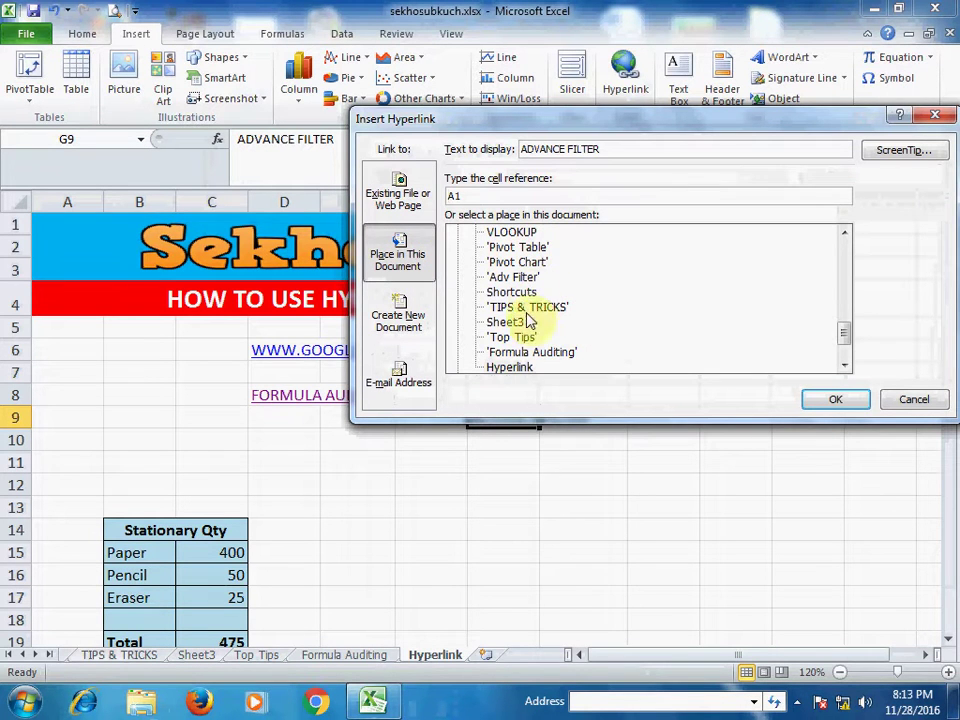
{"action": "left_click", "coordinate": [519, 280]}
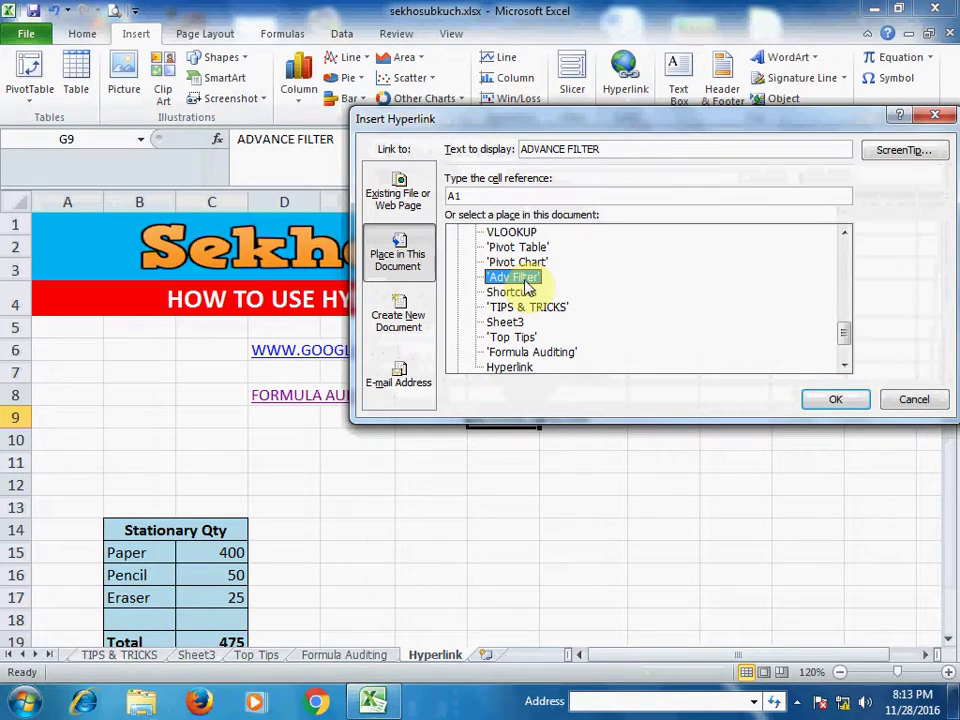
{"action": "left_click", "coordinate": [835, 400]}
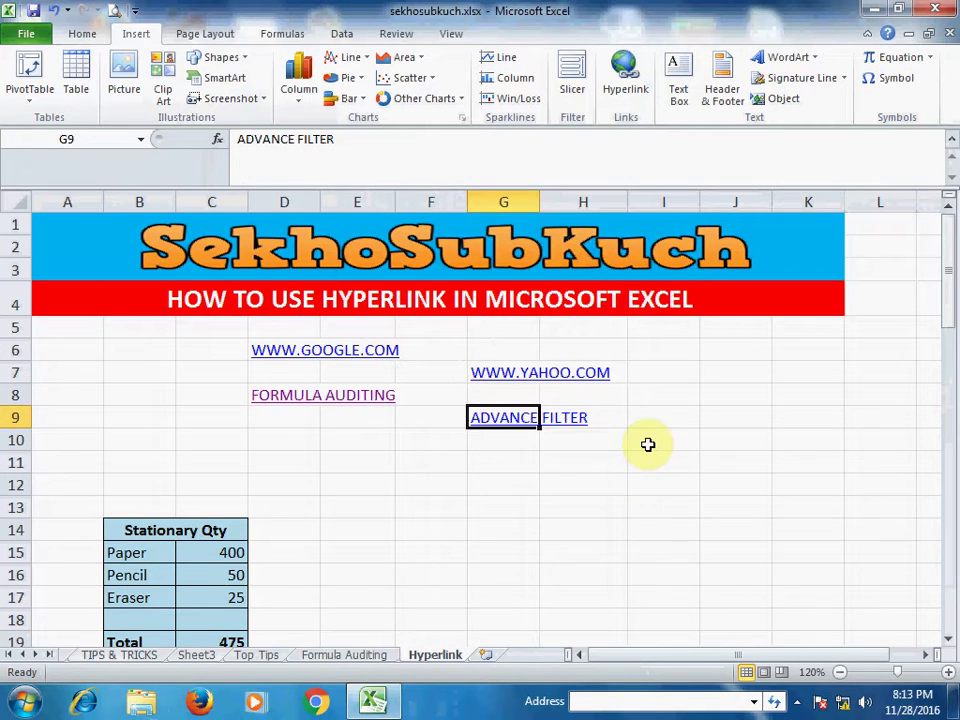
{"action": "left_click", "coordinate": [580, 460]}
Step: Test the ADVANCE FILTER link, then return to the Hyperlink sheet
{"action": "left_click", "coordinate": [503, 418]}
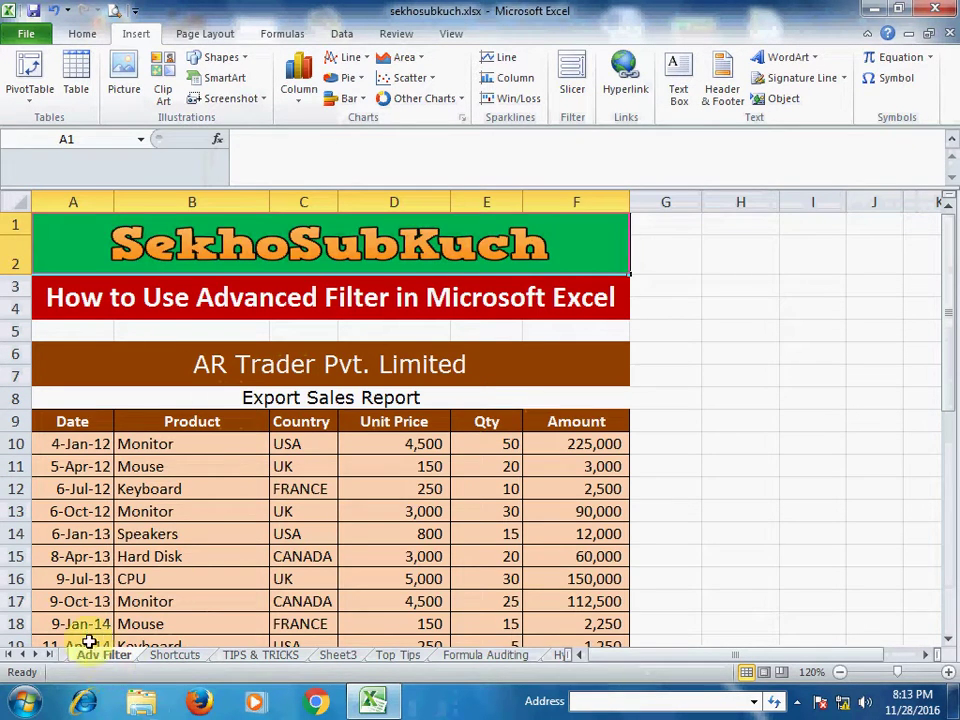
{"action": "left_click", "coordinate": [46, 655]}
{"action": "left_click", "coordinate": [420, 656]}
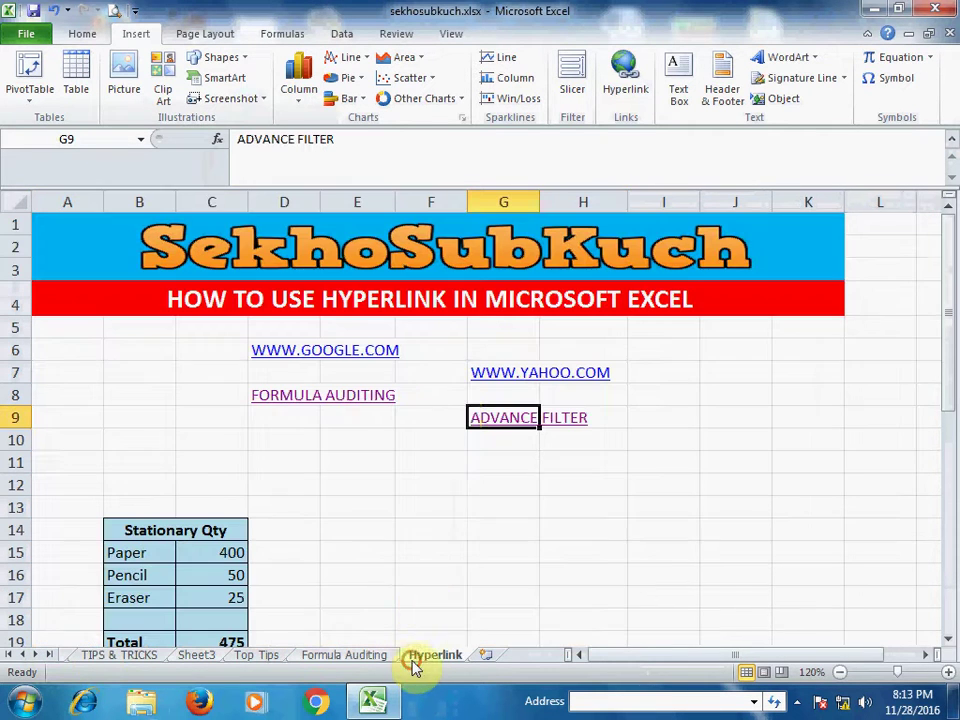
{"action": "left_click", "coordinate": [390, 480]}
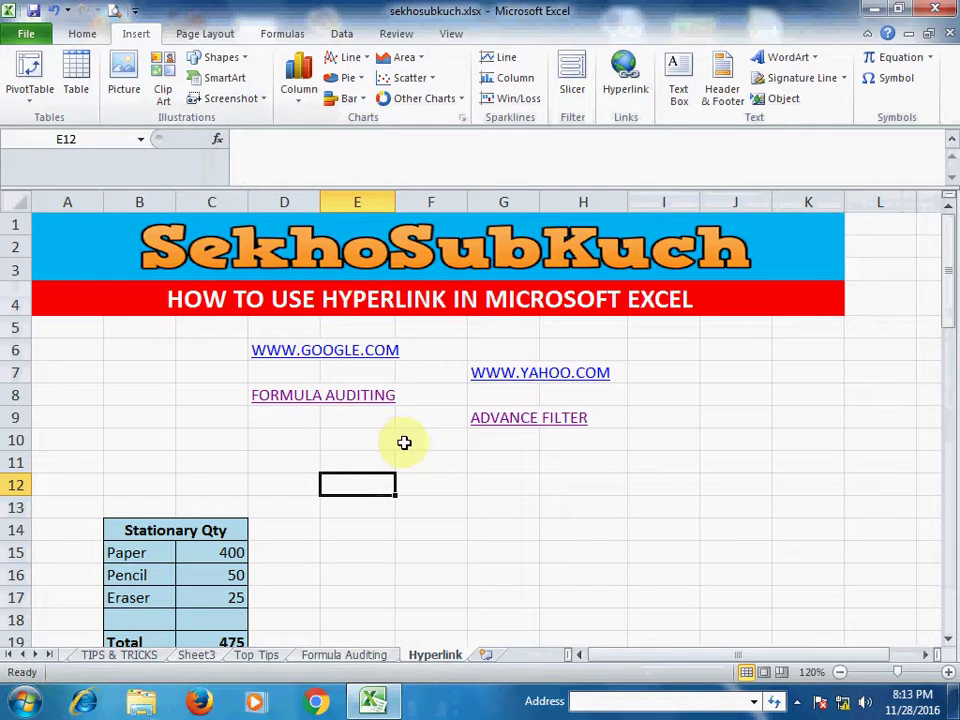
Step: With J8 selected, choose the Flowchart: Process shape from the Shapes gallery
{"action": "left_click", "coordinate": [712, 390]}
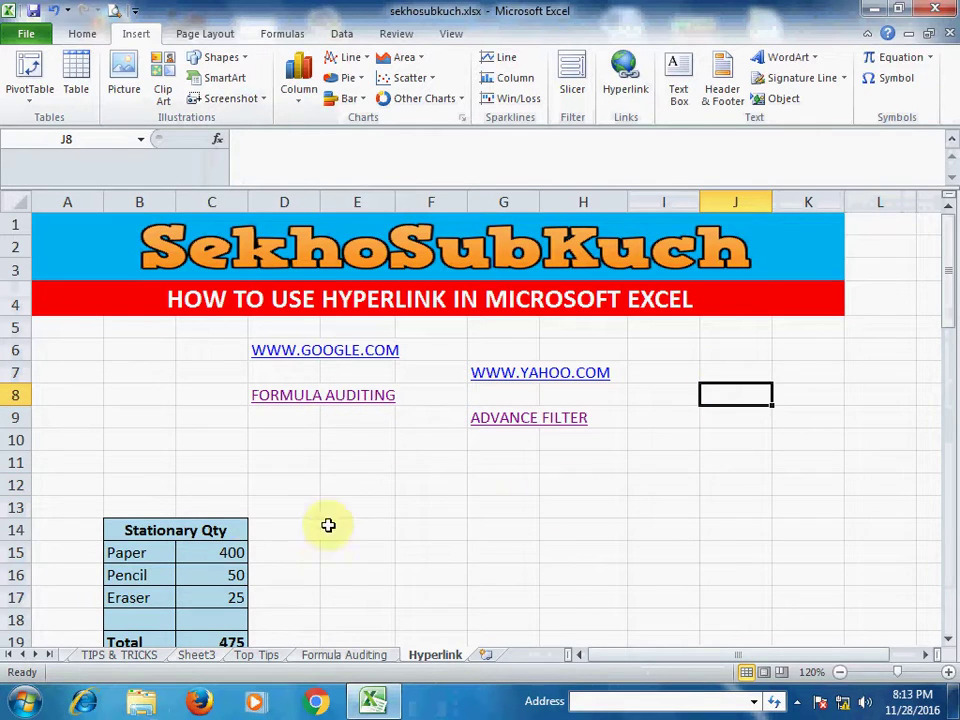
{"action": "left_click", "coordinate": [171, 530]}
{"action": "key", "text": "ctrl+a"}
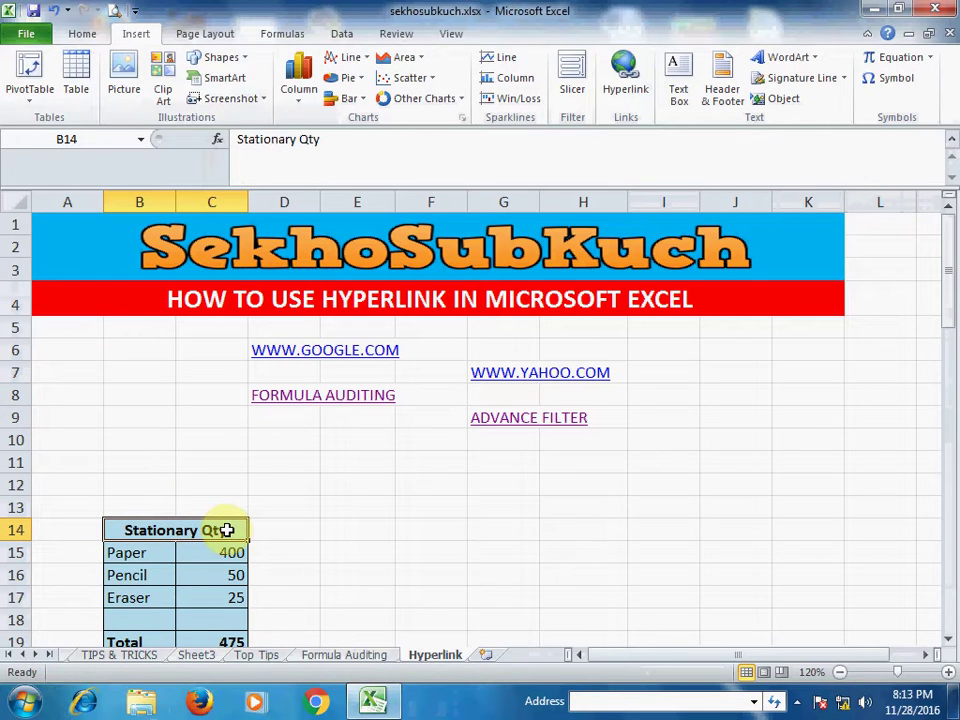
{"action": "left_click", "coordinate": [709, 398]}
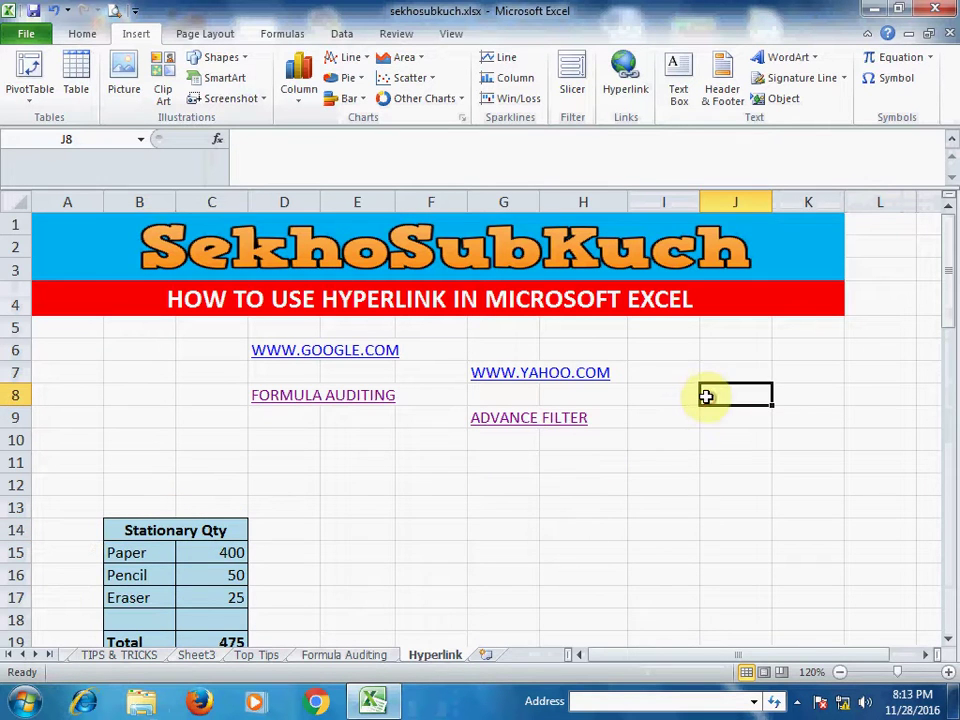
{"action": "left_click", "coordinate": [225, 57]}
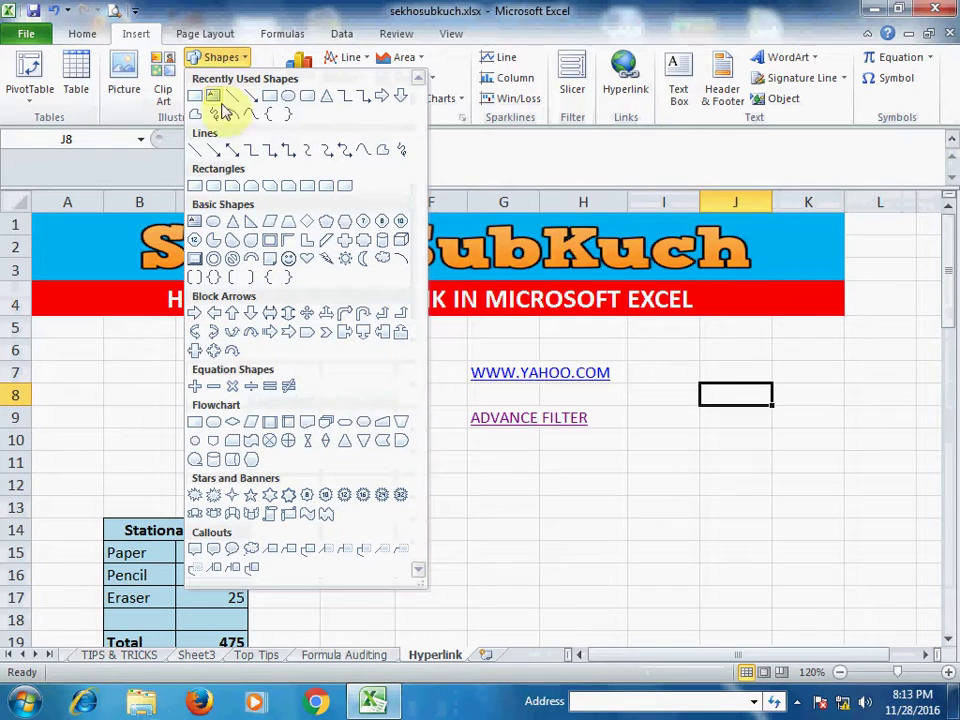
{"action": "left_click", "coordinate": [194, 422]}
Step: Draw the process box over J6:K7, label it STATIONARY QTY, and widen it to fit
{"action": "left_click_drag", "start_coordinate": [686, 347], "coordinate": [818, 376]}
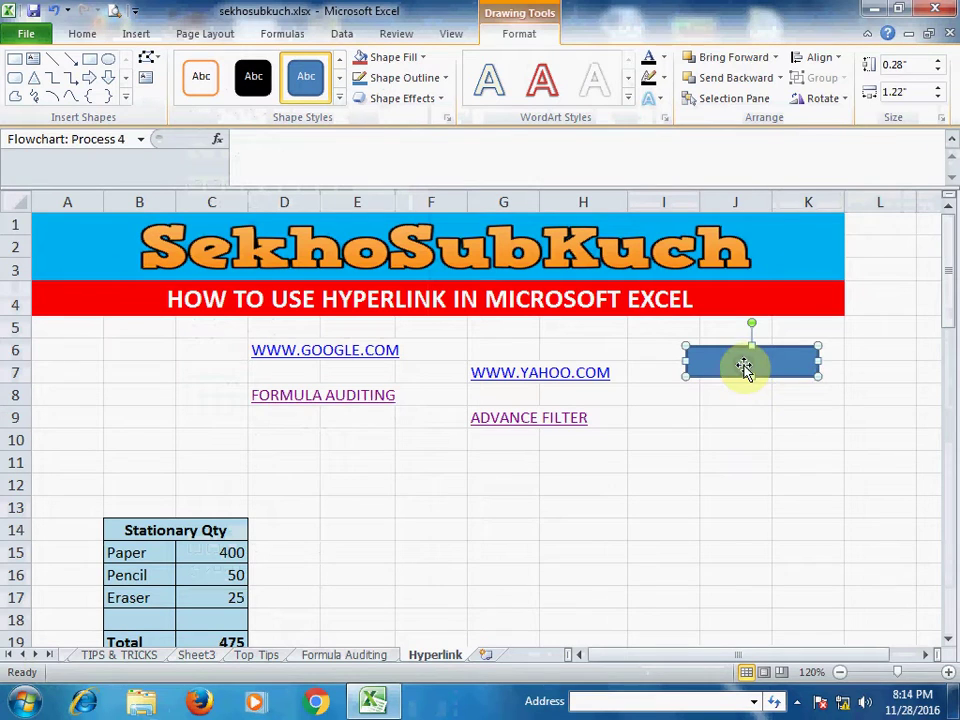
{"action": "right_click", "coordinate": [745, 368]}
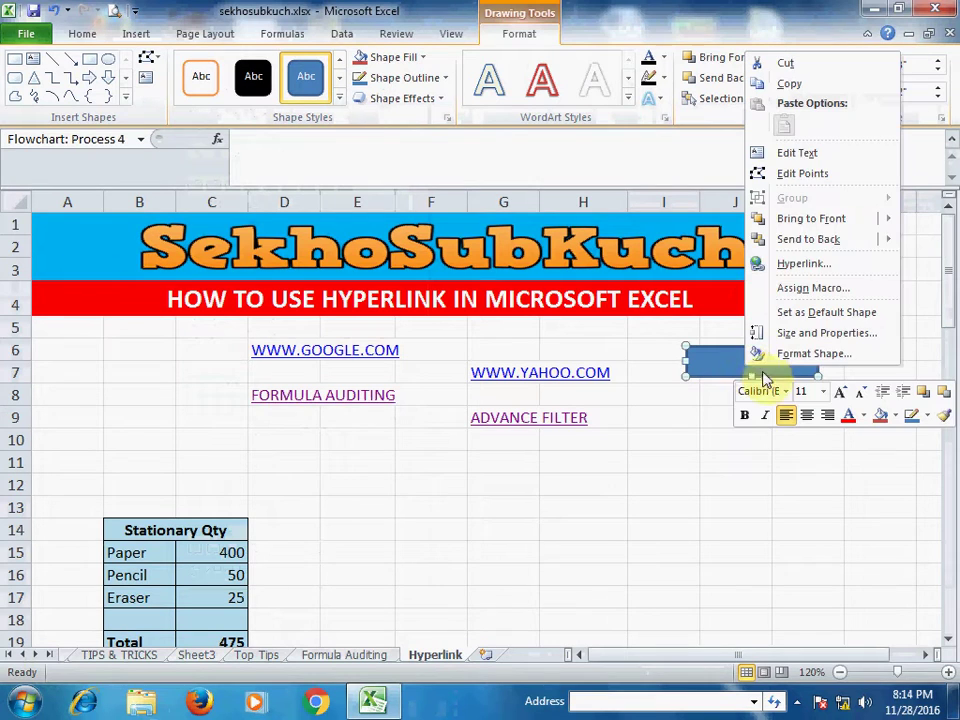
{"action": "left_click", "coordinate": [790, 156]}
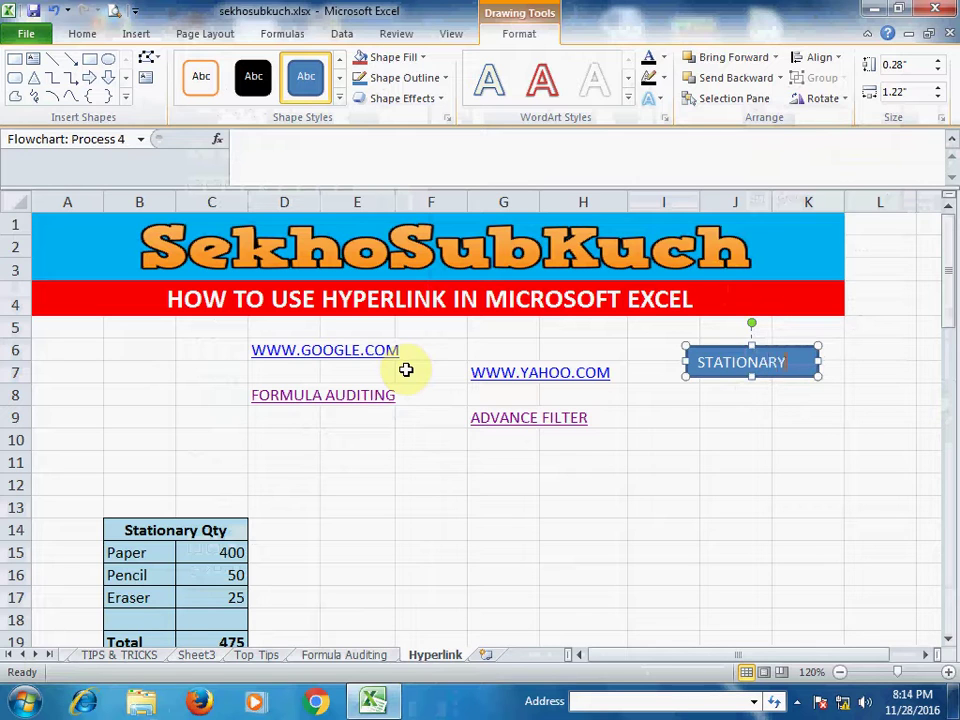
{"action": "type", "text": "STATIONARY"}
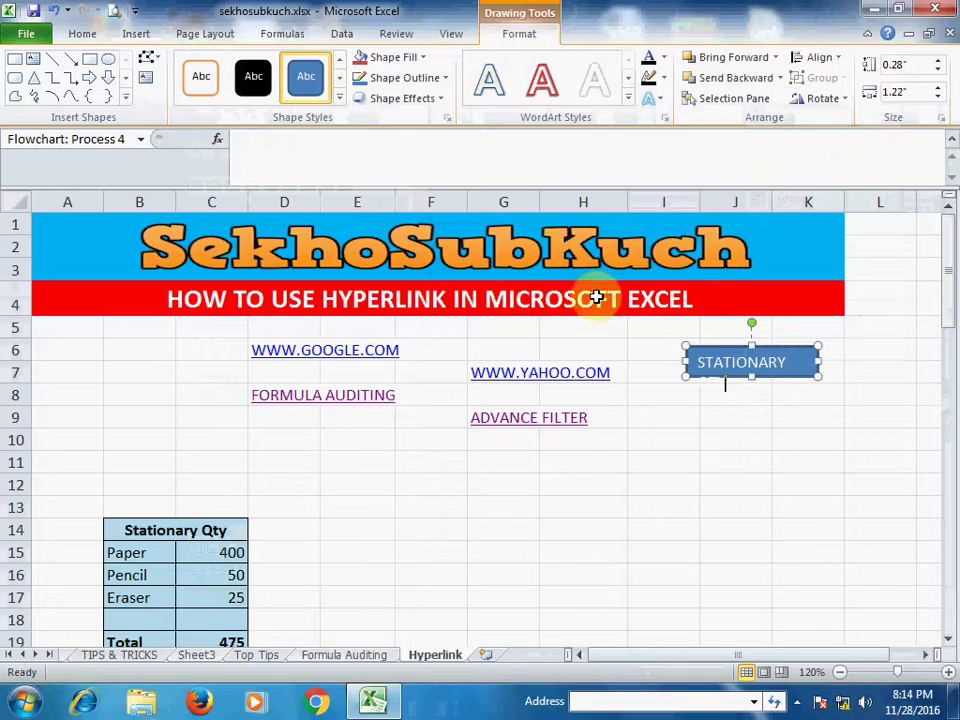
{"action": "left_click_drag", "start_coordinate": [817, 361], "coordinate": [845, 361]}
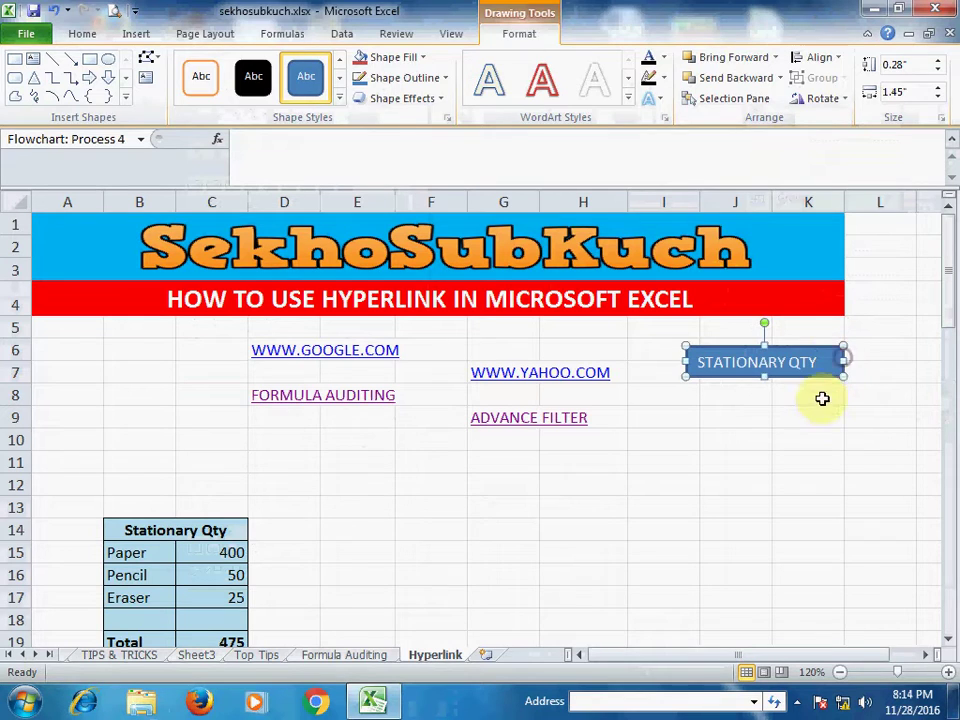
{"action": "left_click", "coordinate": [815, 395]}
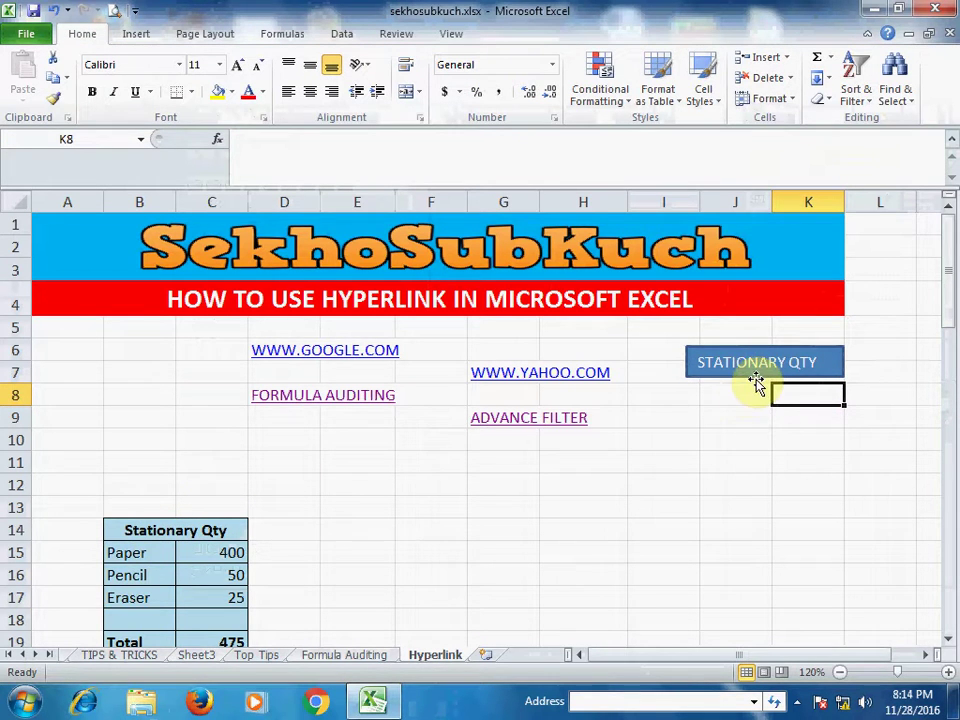
Step: Define the name Stationary_Qty for header cell B14
{"action": "left_click", "coordinate": [212, 525]}
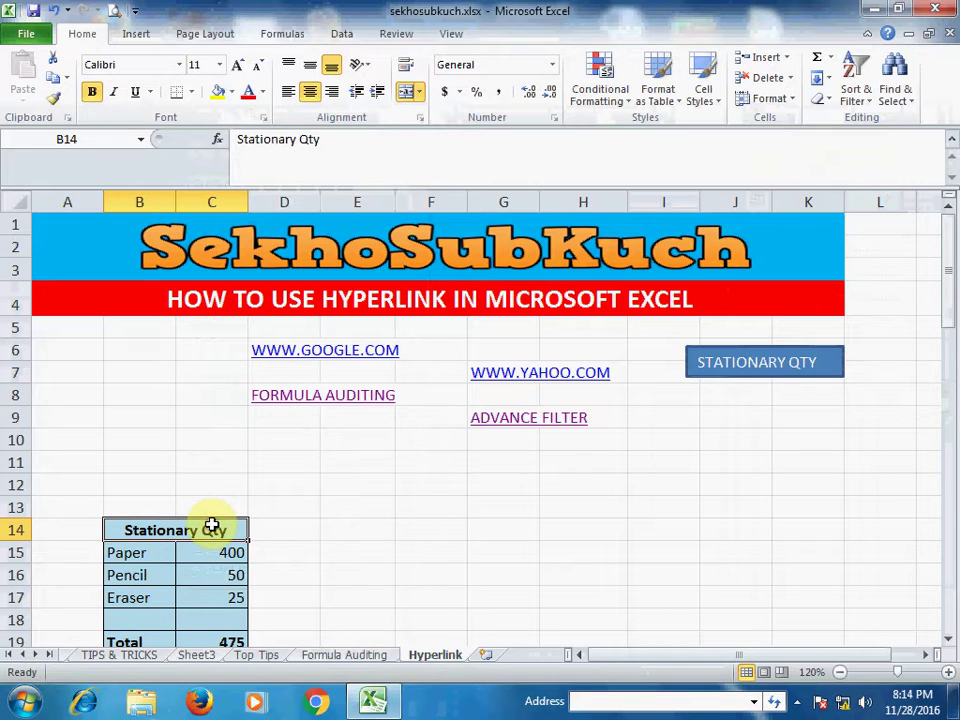
{"action": "left_click", "coordinate": [283, 36]}
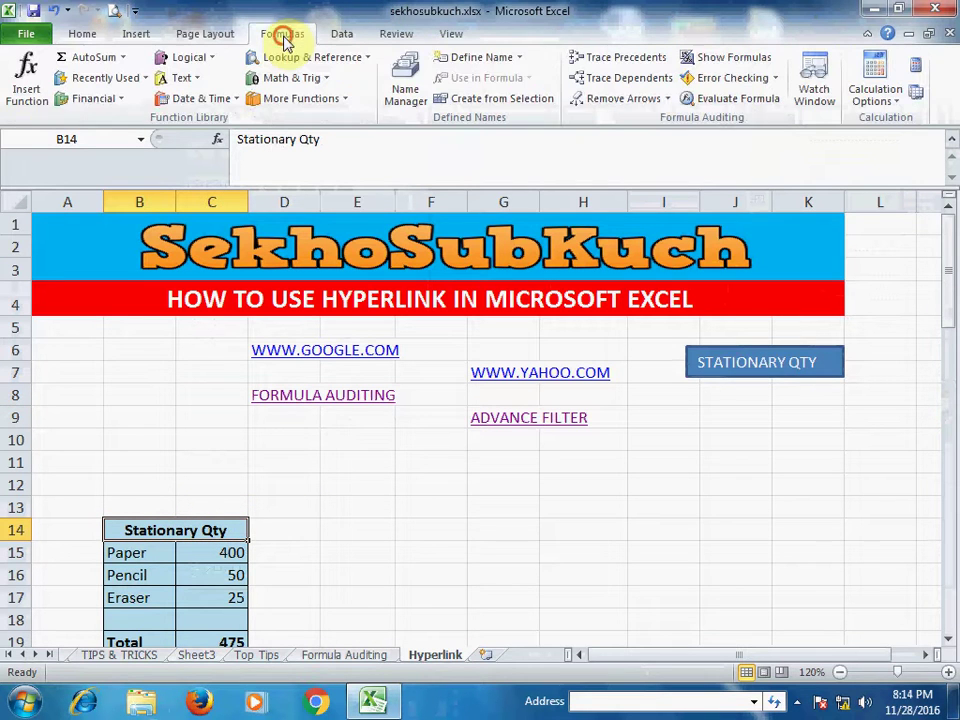
{"action": "left_click", "coordinate": [476, 62]}
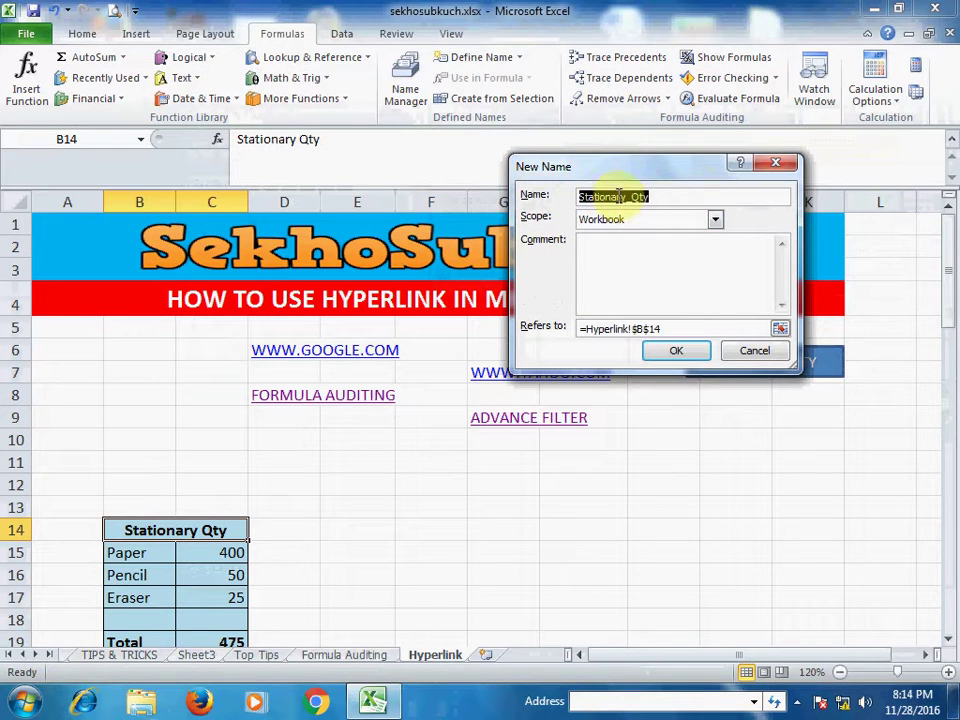
{"action": "left_click", "coordinate": [676, 352]}
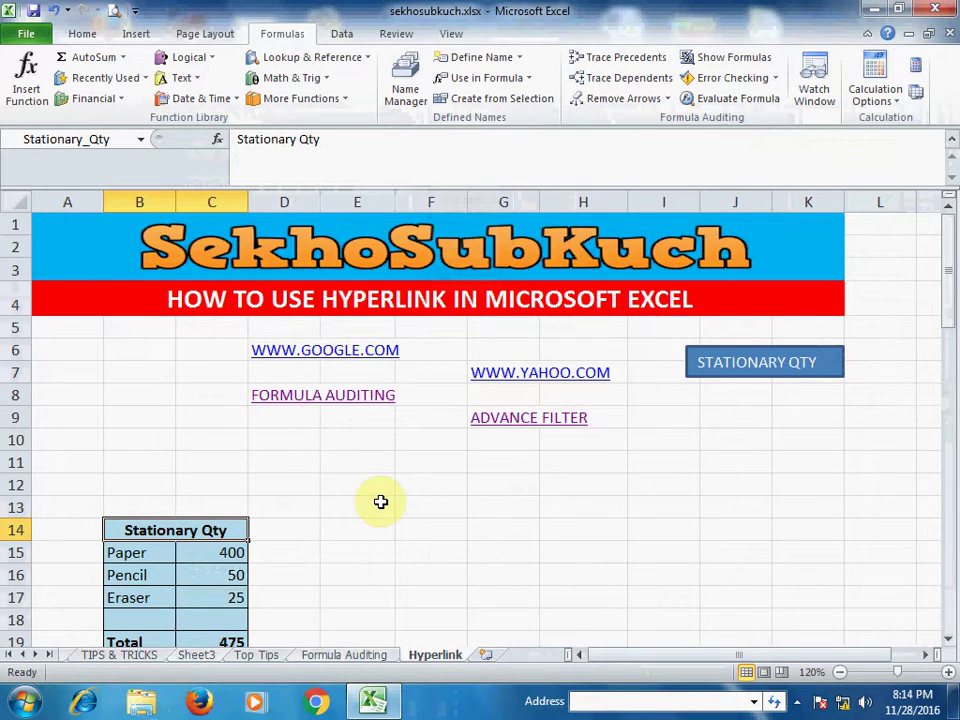
Step: Define the name Instrument_Qty for header cell B41 further down the sheet
{"action": "scroll", "coordinate": [381, 497], "scroll_direction": "down", "scroll_amount": 1}
{"action": "scroll", "coordinate": [381, 495], "scroll_direction": "down", "scroll_amount": 3}
{"action": "scroll", "coordinate": [381, 491], "scroll_direction": "down", "scroll_amount": 1}
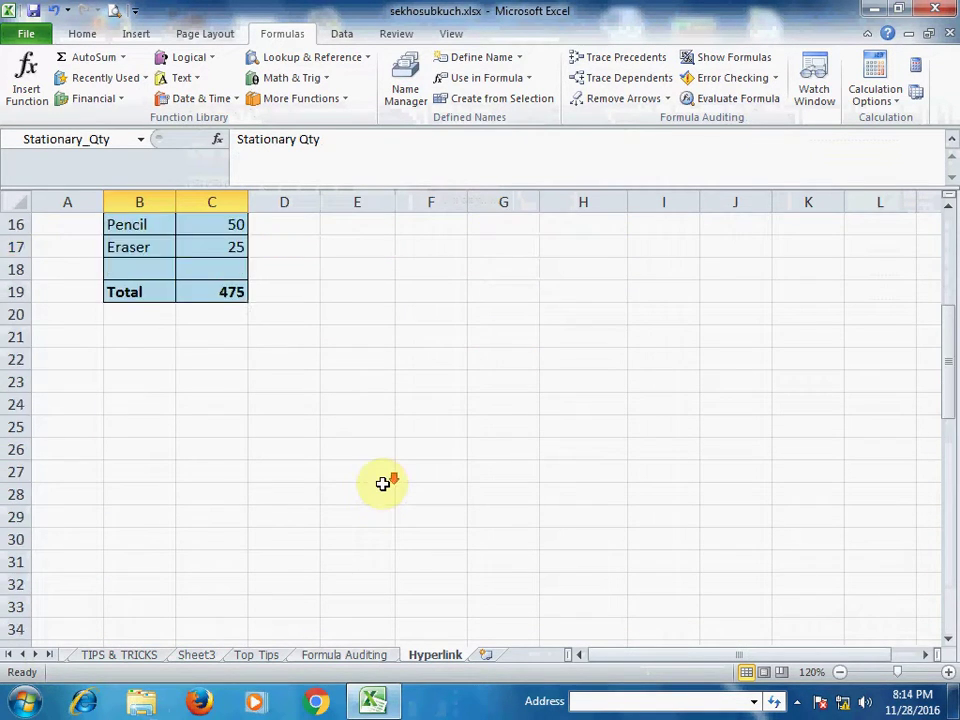
{"action": "scroll", "coordinate": [381, 482], "scroll_direction": "down", "scroll_amount": 1}
{"action": "scroll", "coordinate": [541, 340], "scroll_direction": "up", "scroll_amount": 4}
{"action": "scroll", "coordinate": [514, 386], "scroll_direction": "down", "scroll_amount": 3}
{"action": "scroll", "coordinate": [514, 386], "scroll_direction": "down", "scroll_amount": 2}
{"action": "scroll", "coordinate": [512, 389], "scroll_direction": "down", "scroll_amount": 3}
{"action": "left_click", "coordinate": [185, 449]}
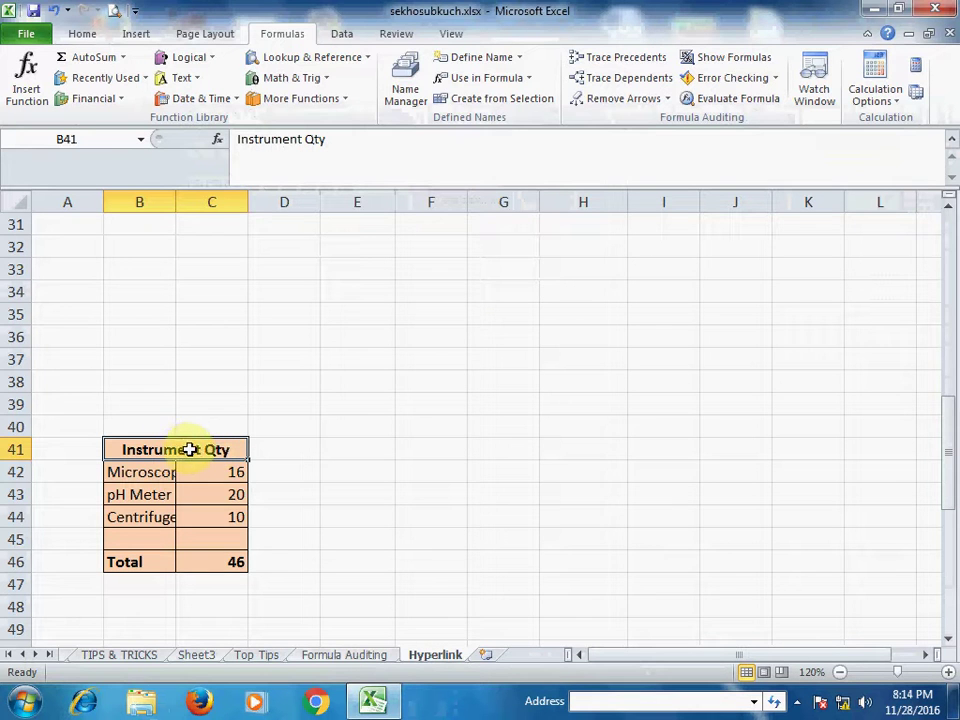
{"action": "left_click", "coordinate": [476, 57]}
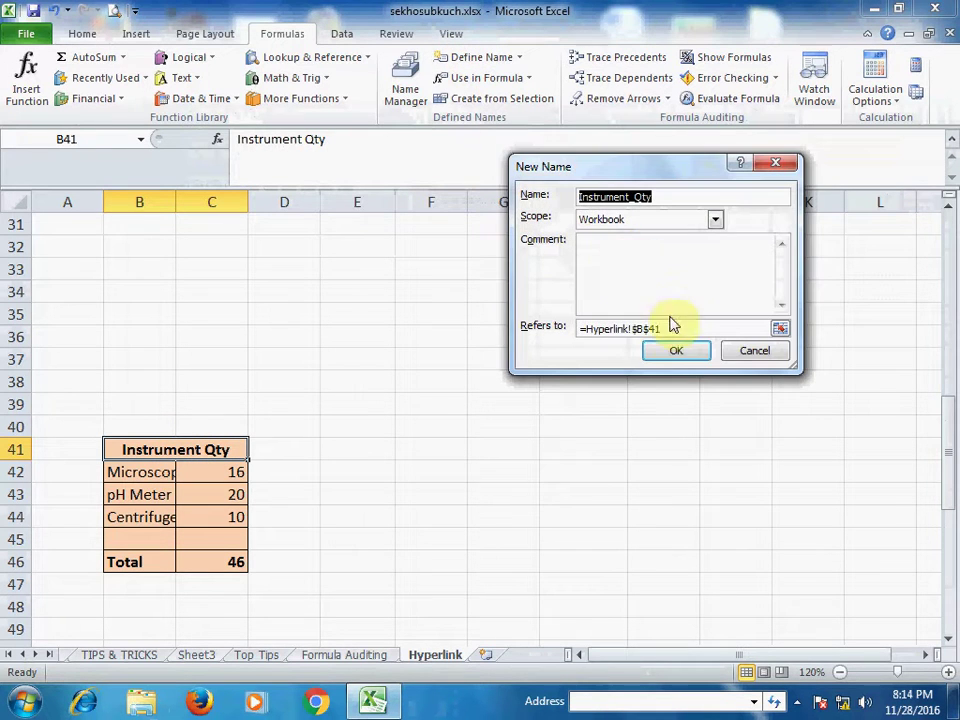
{"action": "left_click", "coordinate": [676, 350]}
{"action": "scroll", "coordinate": [580, 375], "scroll_direction": "up", "scroll_amount": 10}
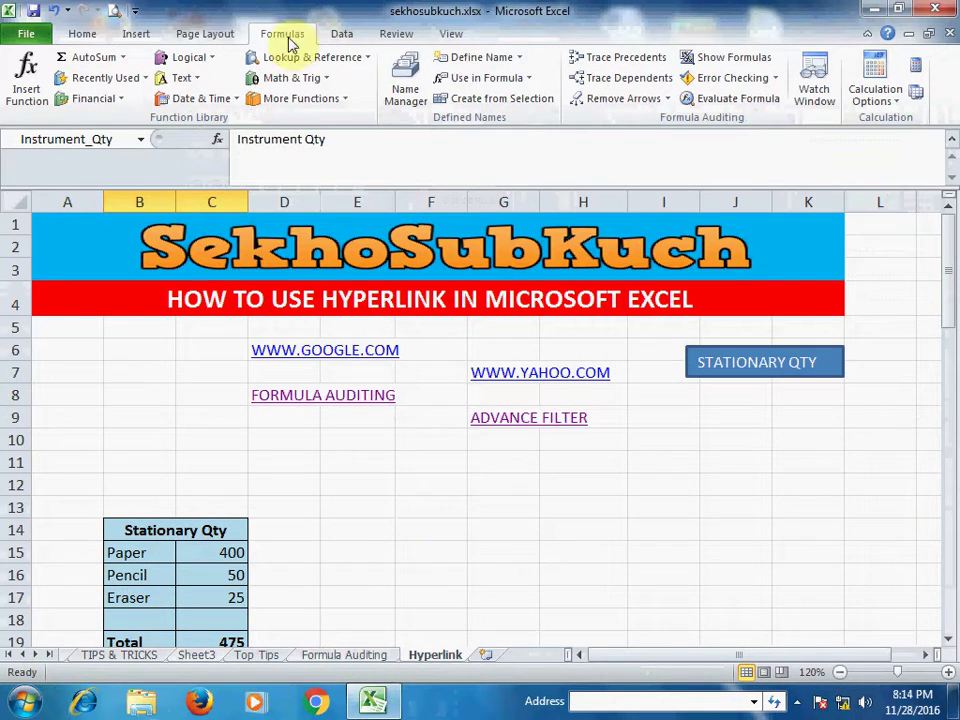
Step: Draw a second process box labelled INSTRUMENT QTY directly below STATIONARY QTY
{"action": "left_click", "coordinate": [135, 35]}
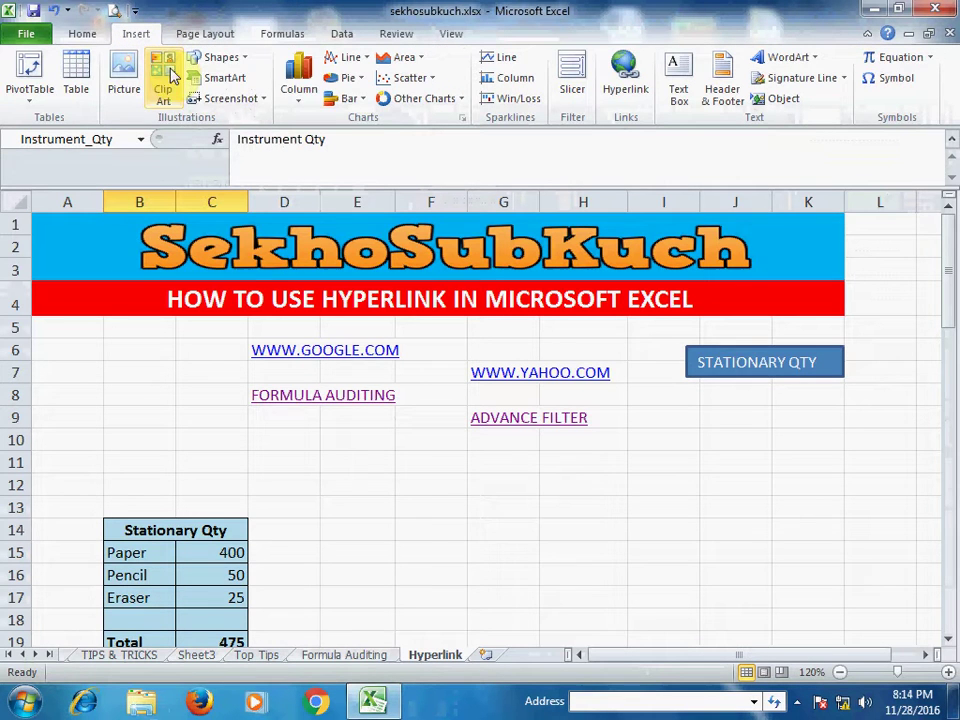
{"action": "left_click", "coordinate": [215, 57]}
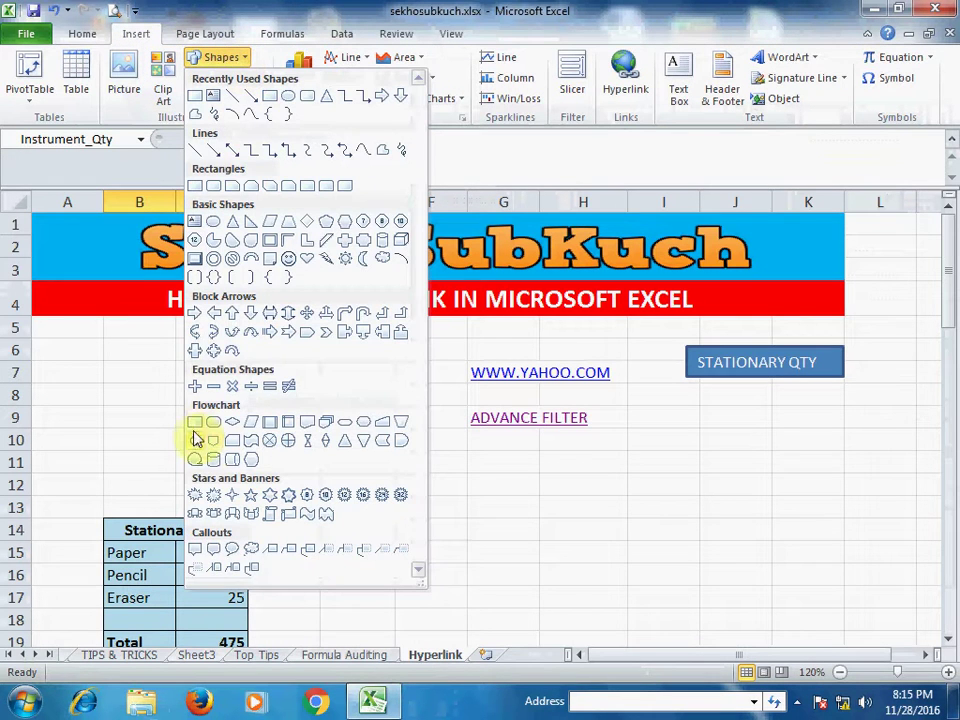
{"action": "left_click", "coordinate": [196, 439]}
{"action": "left_click_drag", "start_coordinate": [690, 391], "coordinate": [846, 424]}
{"action": "right_click", "coordinate": [796, 413]}
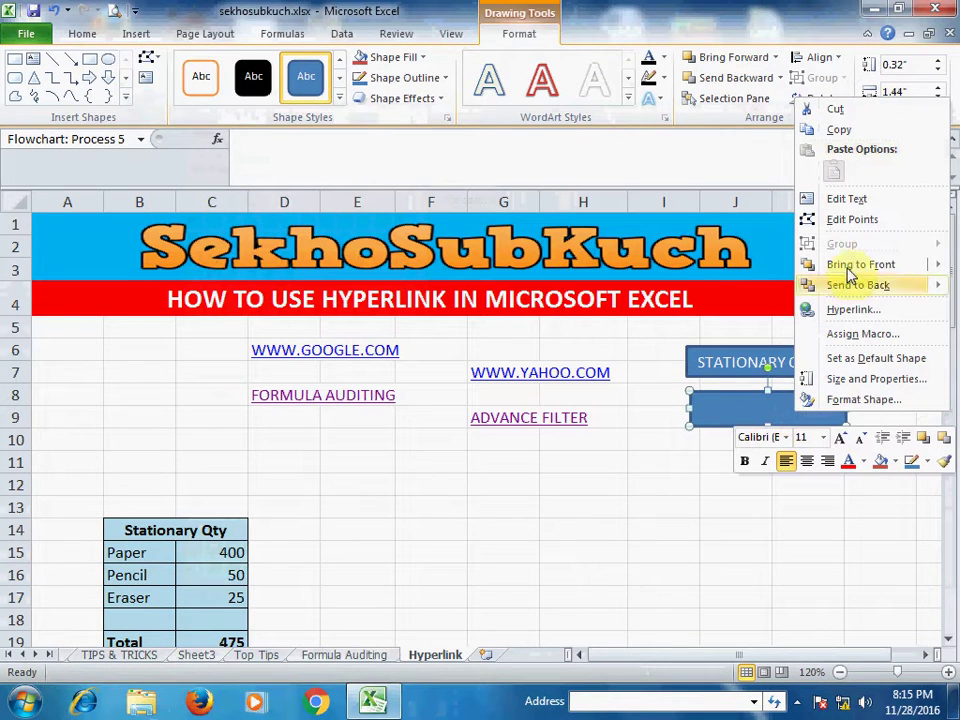
{"action": "left_click", "coordinate": [840, 204]}
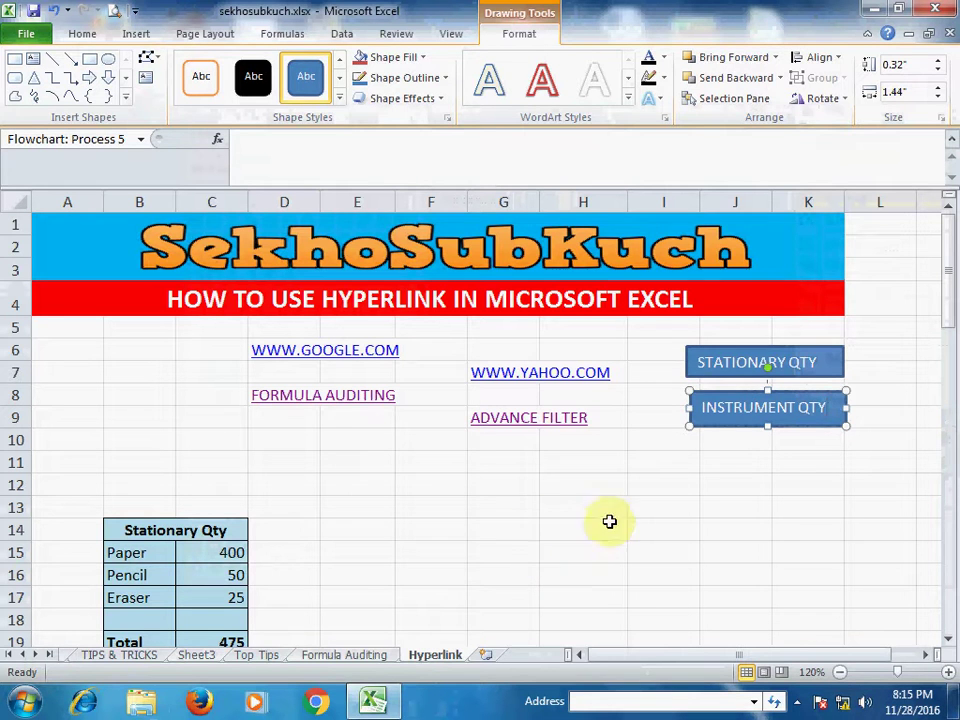
{"action": "left_click", "coordinate": [868, 441]}
{"action": "left_click", "coordinate": [821, 407]}
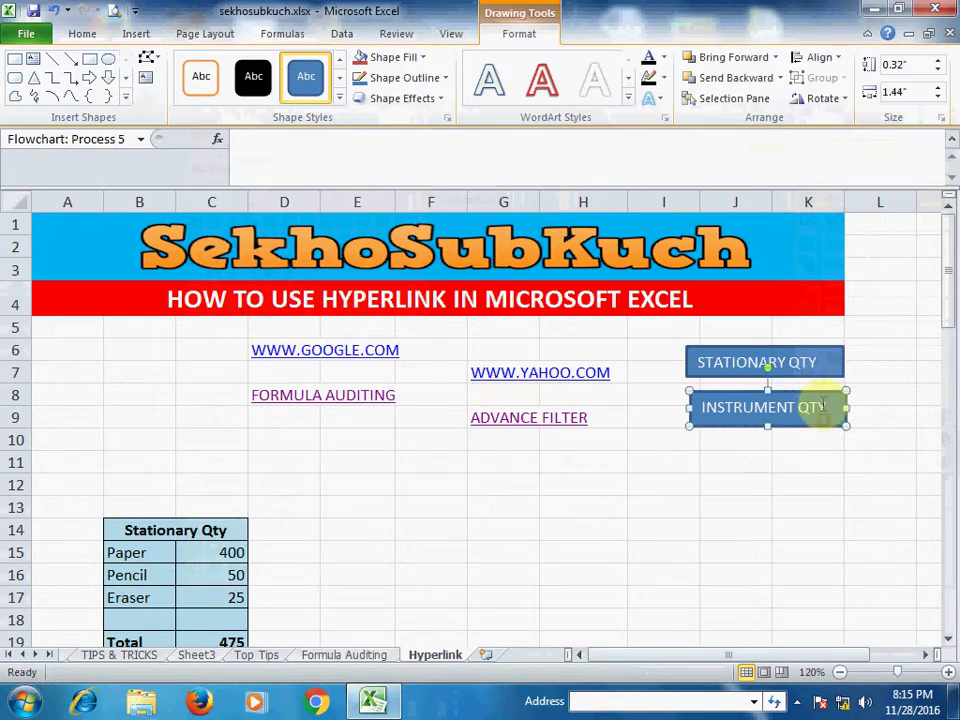
{"action": "left_click", "coordinate": [750, 360]}
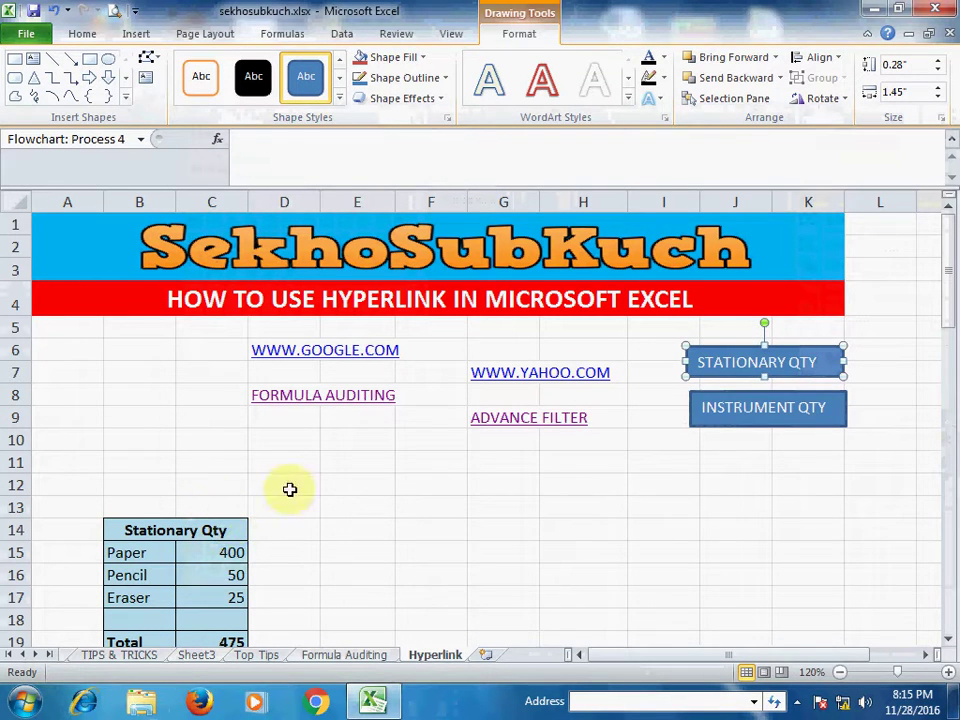
Step: Link the STATIONARY QTY button to the Stationary_Qty defined name in this workbook
{"action": "left_click", "coordinate": [137, 35]}
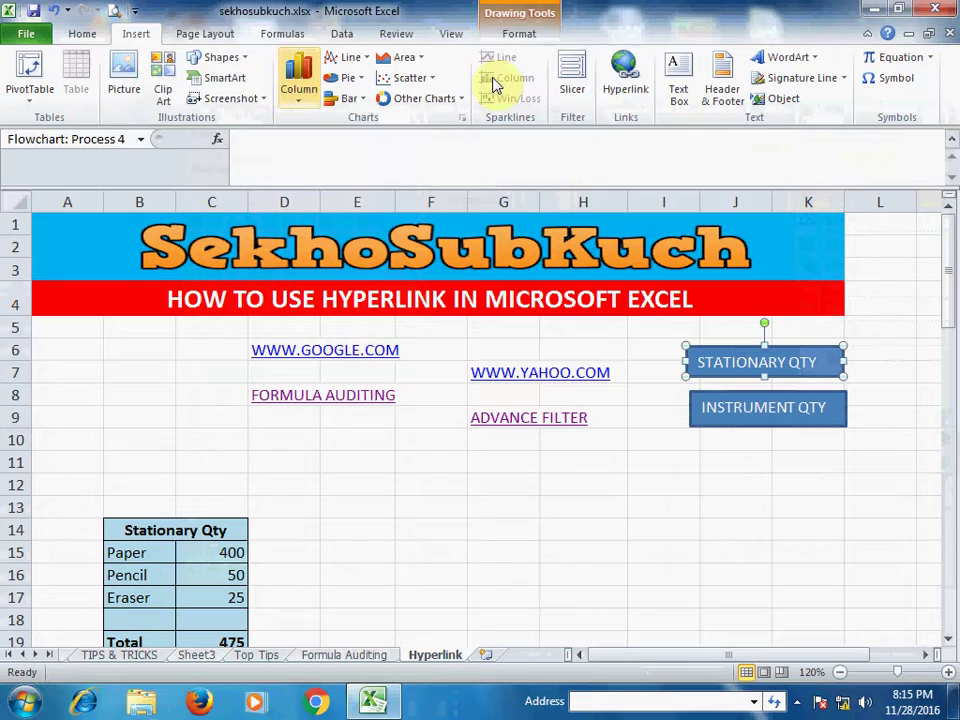
{"action": "left_click", "coordinate": [626, 80]}
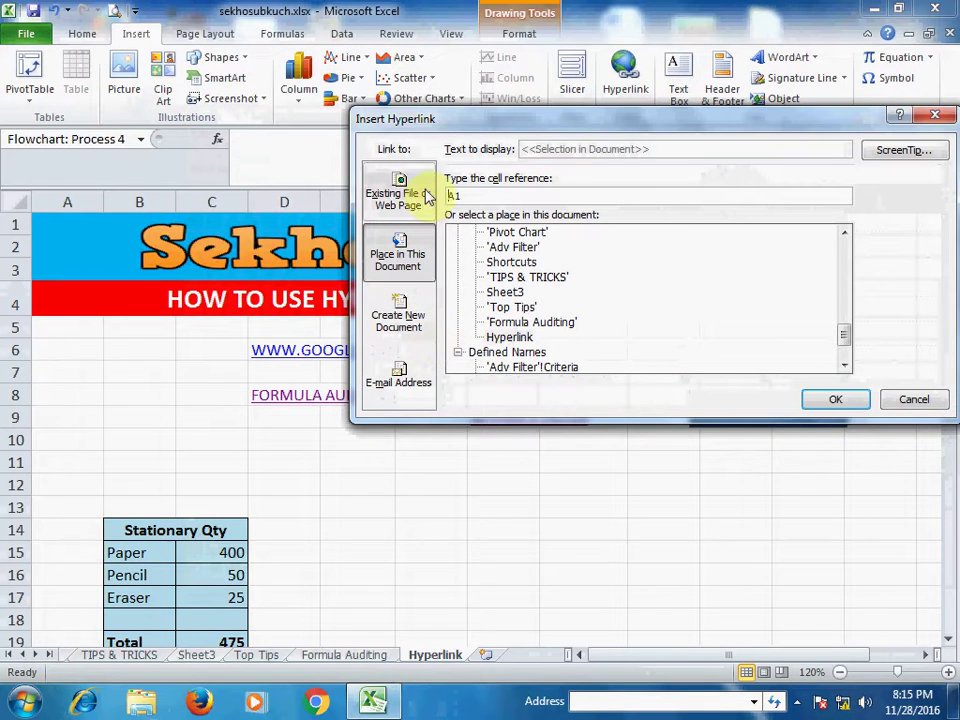
{"action": "left_click", "coordinate": [389, 190]}
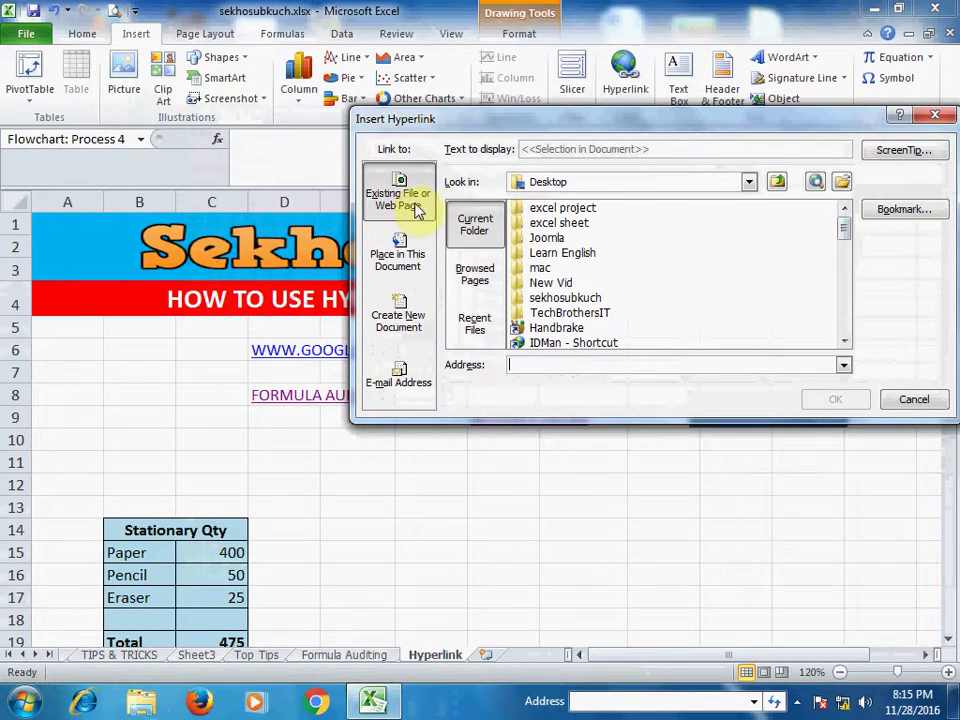
{"action": "left_click", "coordinate": [905, 212]}
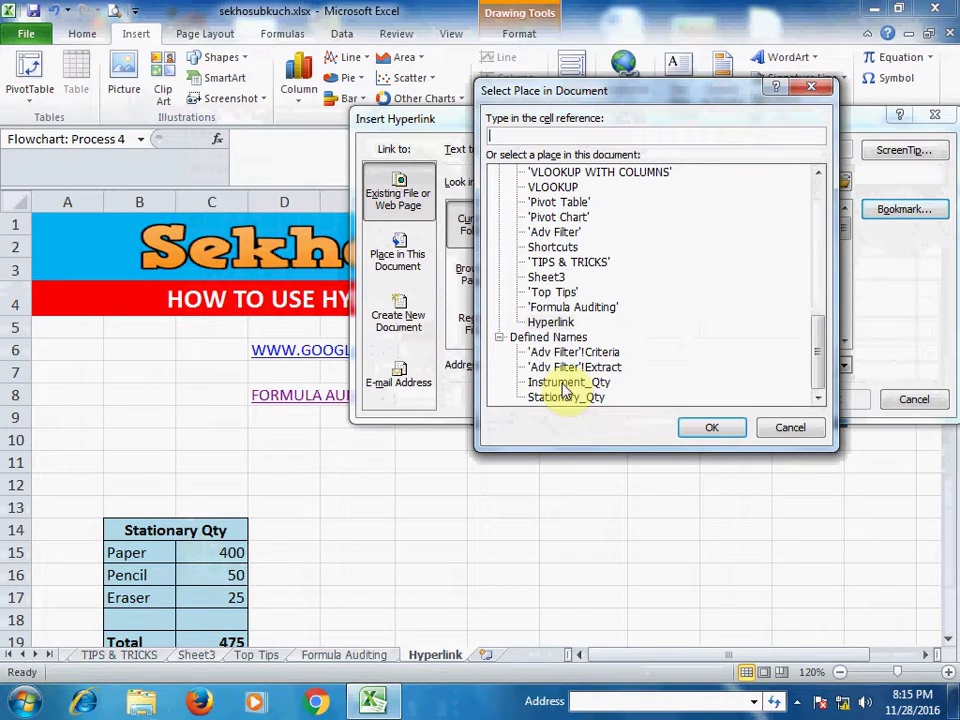
{"action": "left_click", "coordinate": [565, 398]}
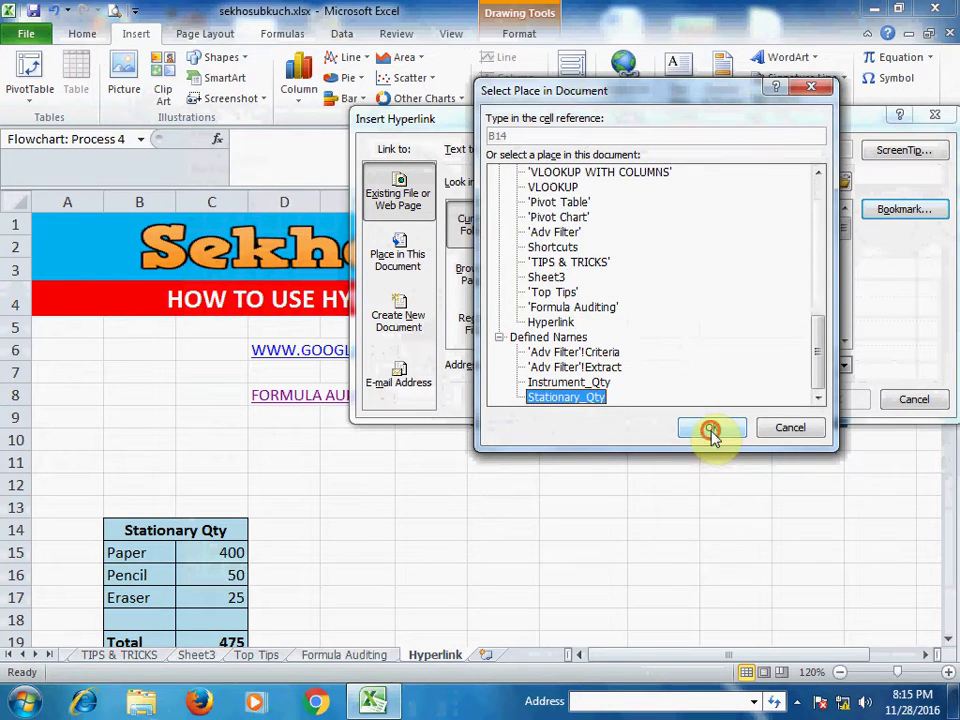
{"action": "left_click", "coordinate": [712, 430]}
{"action": "left_click", "coordinate": [836, 398]}
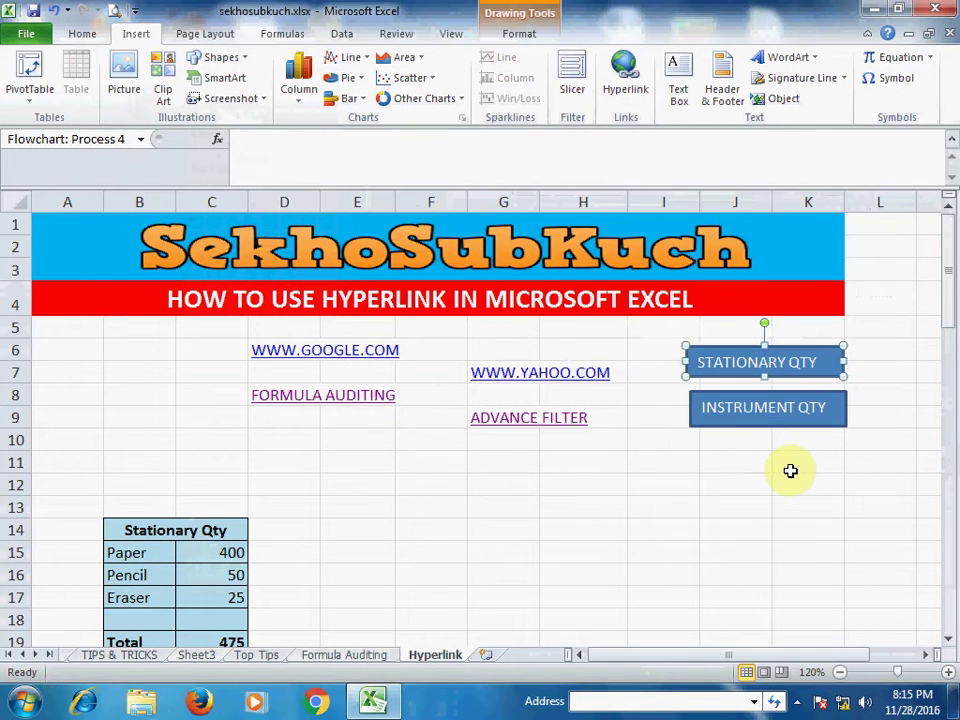
Step: Link the INSTRUMENT QTY button to Instrument_Qty, then test that STATIONARY QTY jumps to B14
{"action": "left_click", "coordinate": [770, 398]}
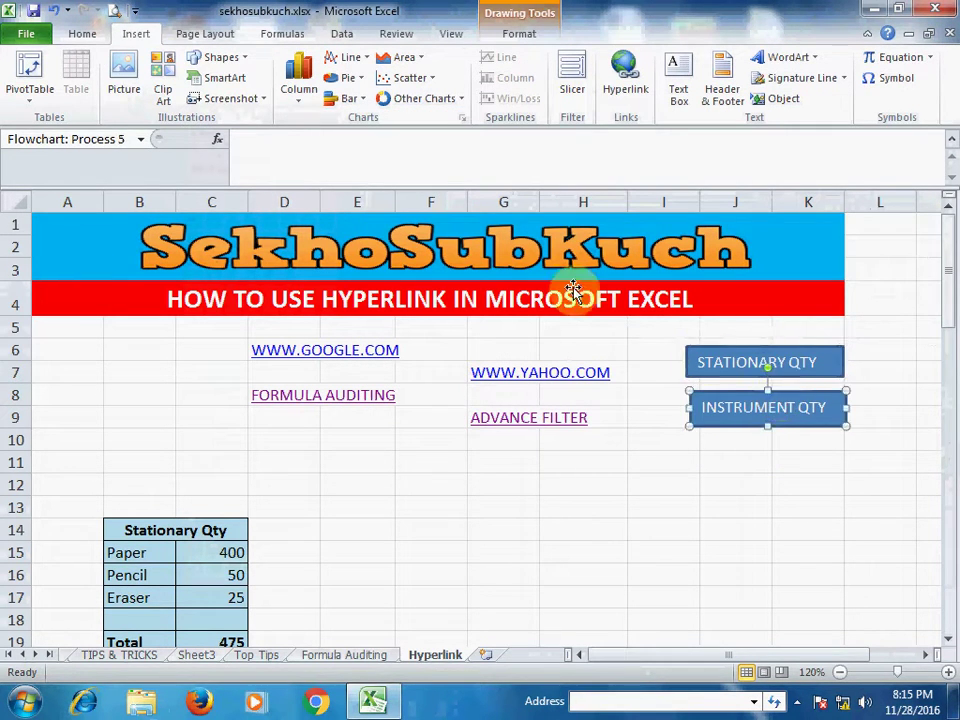
{"action": "left_click", "coordinate": [623, 68]}
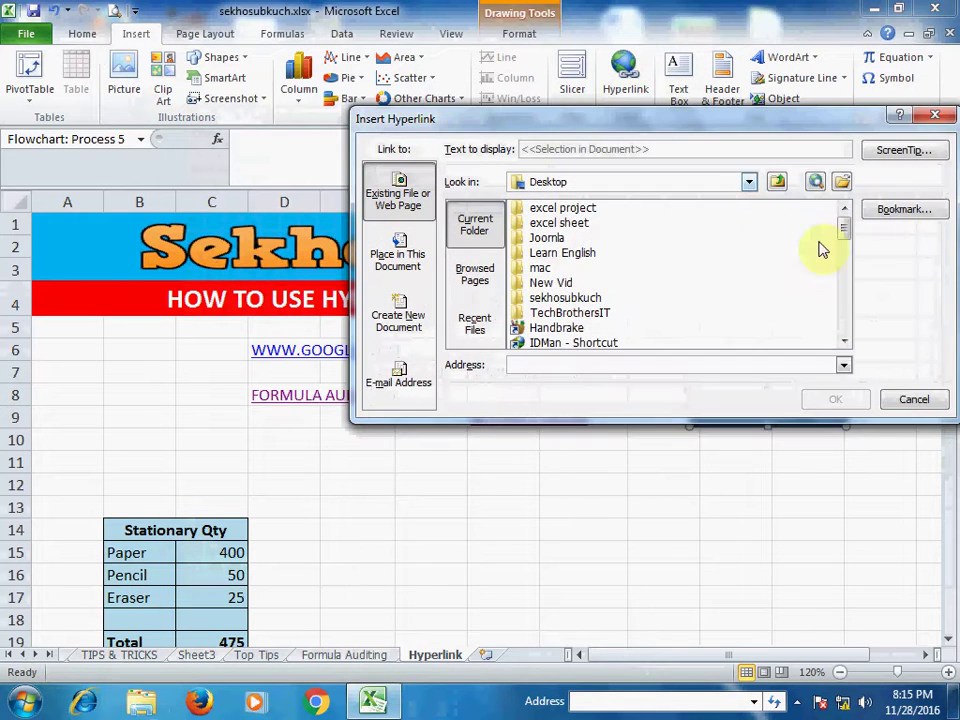
{"action": "left_click", "coordinate": [932, 214]}
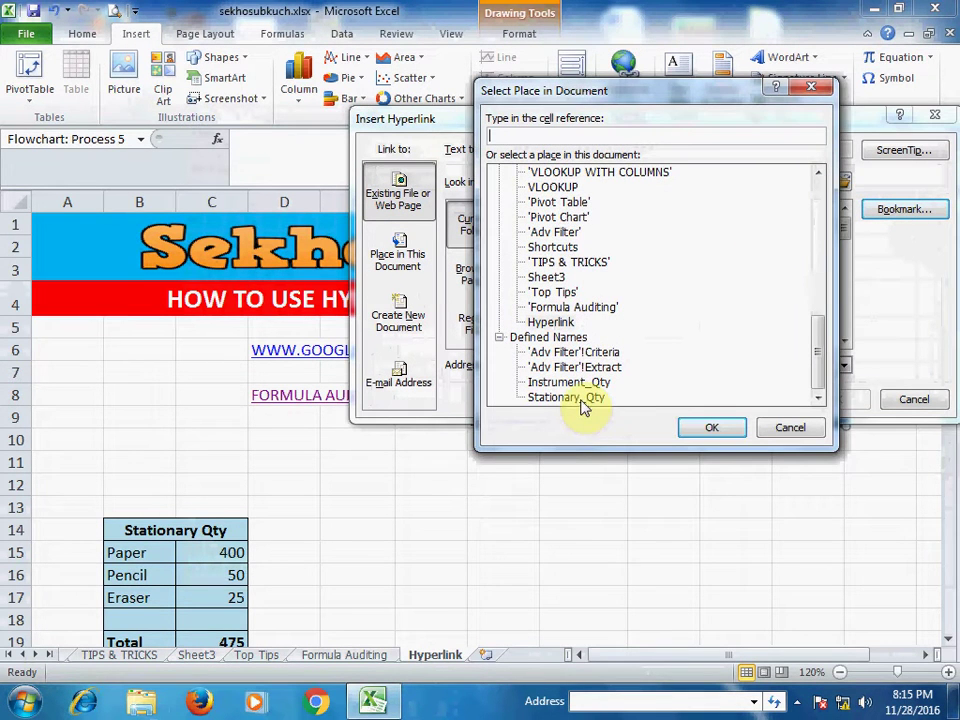
{"action": "left_click", "coordinate": [580, 383]}
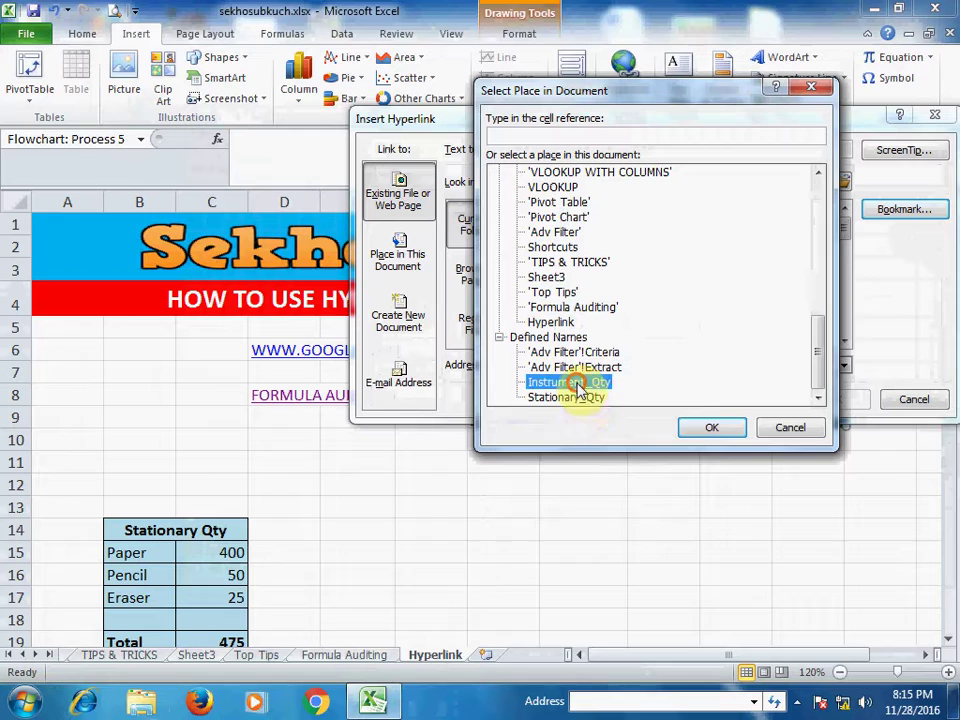
{"action": "left_click", "coordinate": [715, 433]}
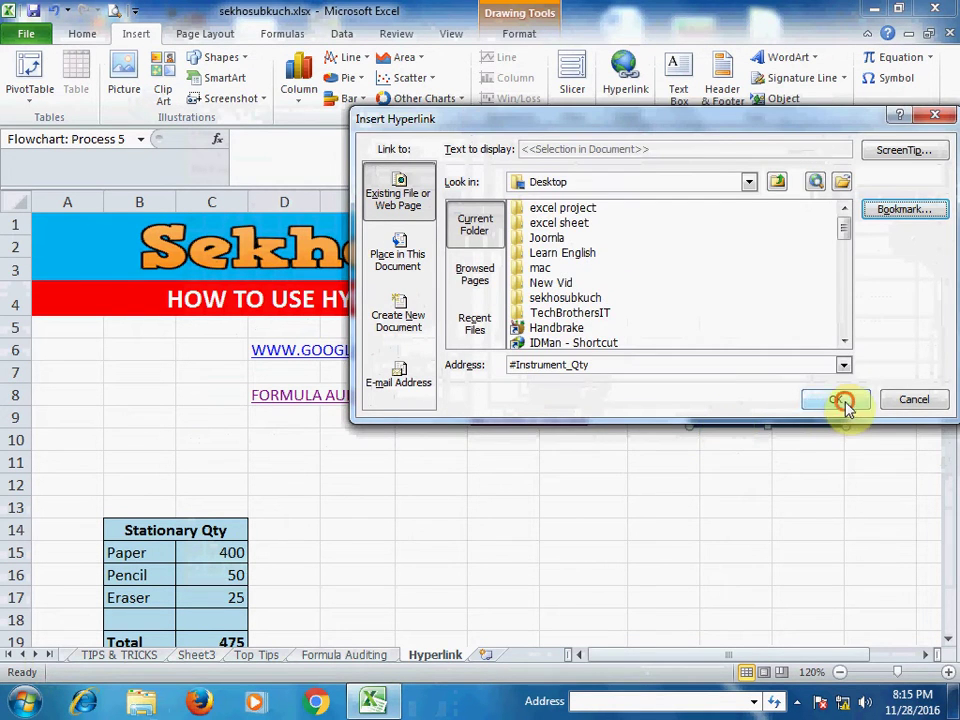
{"action": "left_click", "coordinate": [845, 400]}
{"action": "left_click", "coordinate": [776, 512]}
{"action": "left_click", "coordinate": [754, 364]}
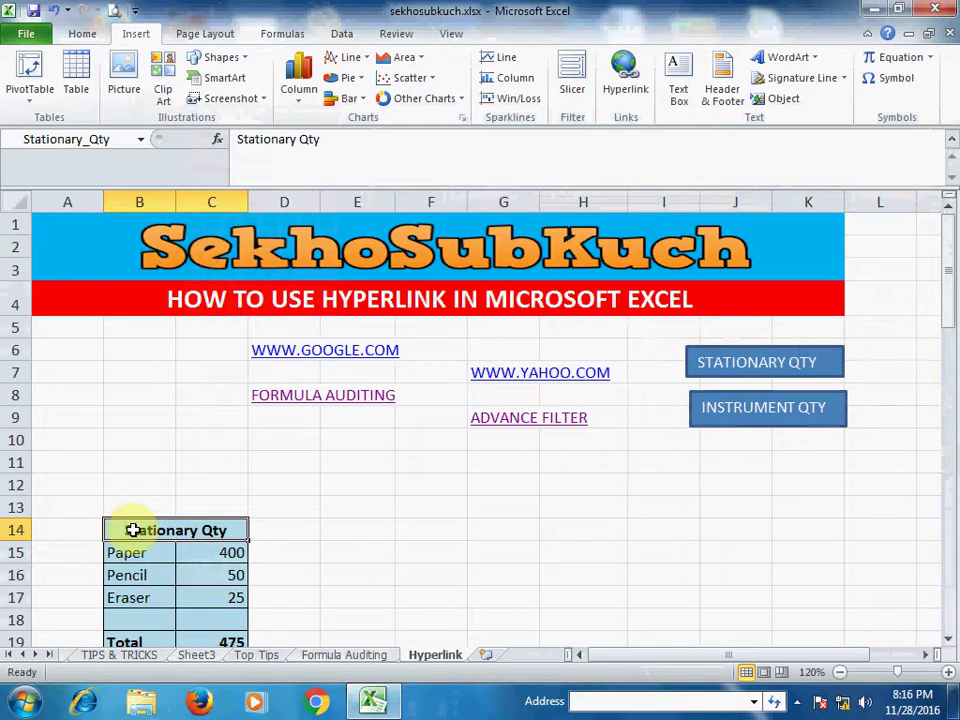
{"action": "left_click", "coordinate": [722, 432]}
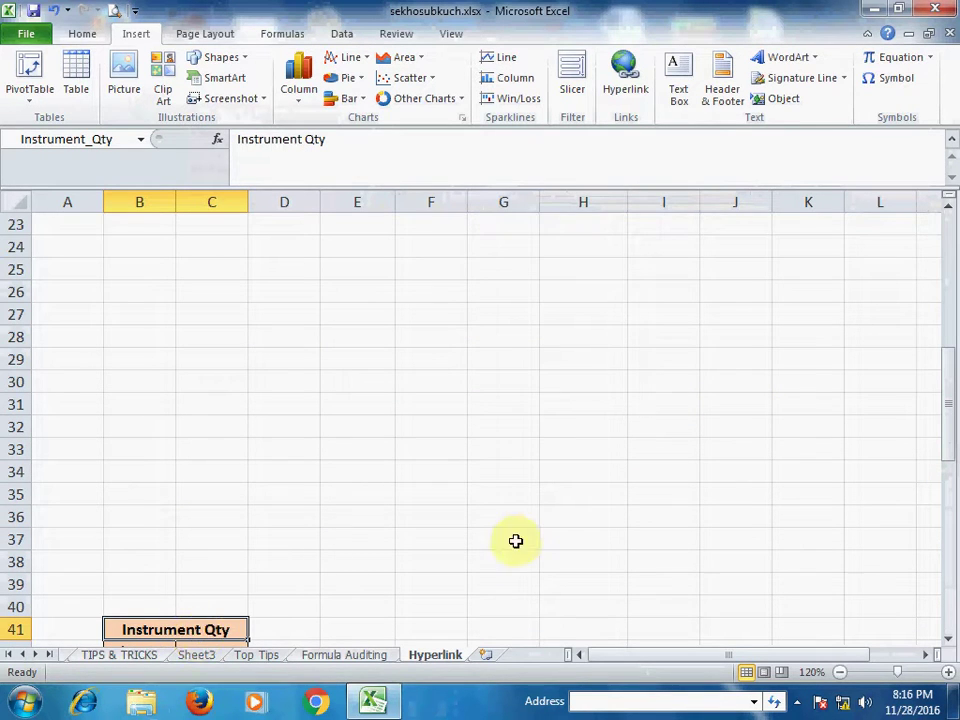
{"action": "scroll", "coordinate": [520, 540], "scroll_direction": "up", "scroll_amount": 7}
{"action": "scroll", "coordinate": [520, 540], "scroll_direction": "down", "scroll_amount": 6}
{"action": "scroll", "coordinate": [525, 536], "scroll_direction": "up", "scroll_amount": 2}
{"action": "scroll", "coordinate": [527, 534], "scroll_direction": "up", "scroll_amount": 3}
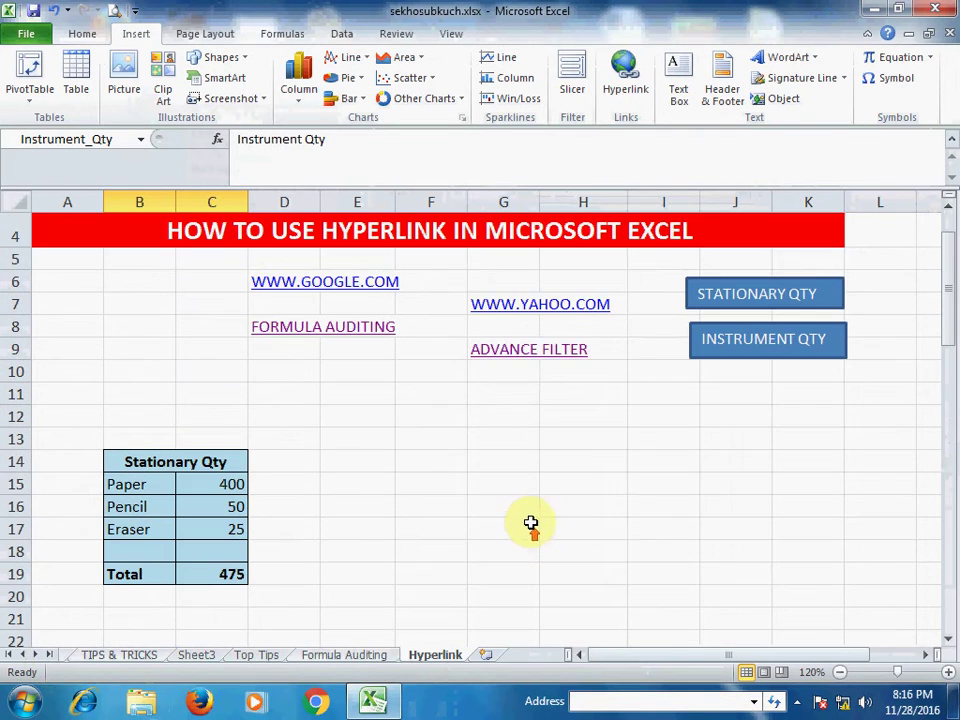
{"action": "left_click", "coordinate": [753, 360]}
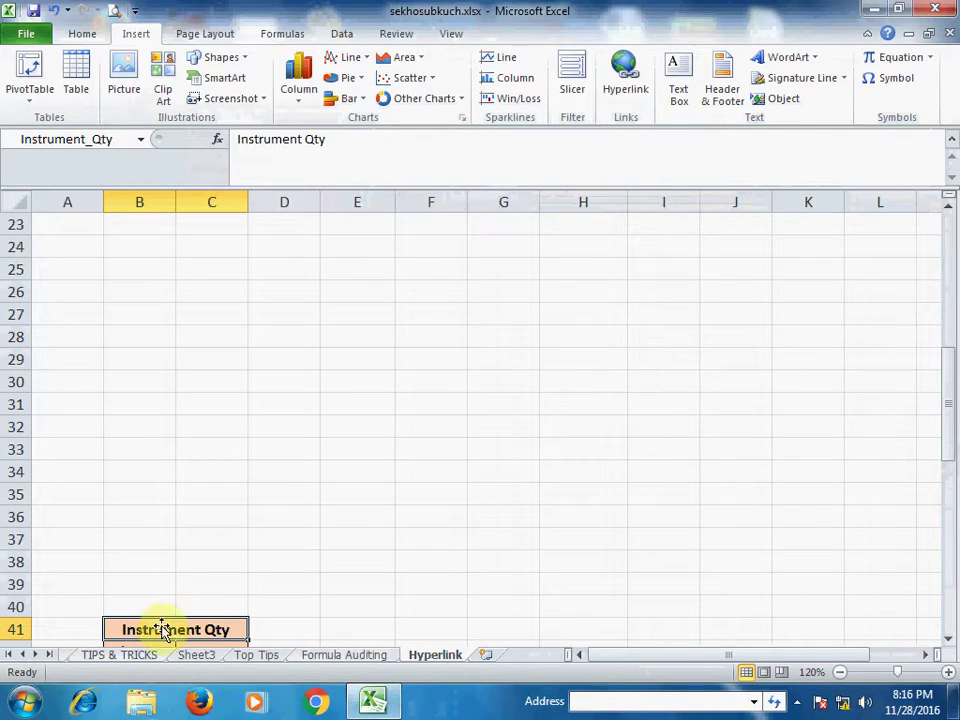
{"action": "scroll", "coordinate": [358, 543], "scroll_direction": "up", "scroll_amount": 3}
{"action": "scroll", "coordinate": [360, 540], "scroll_direction": "up", "scroll_amount": 5}
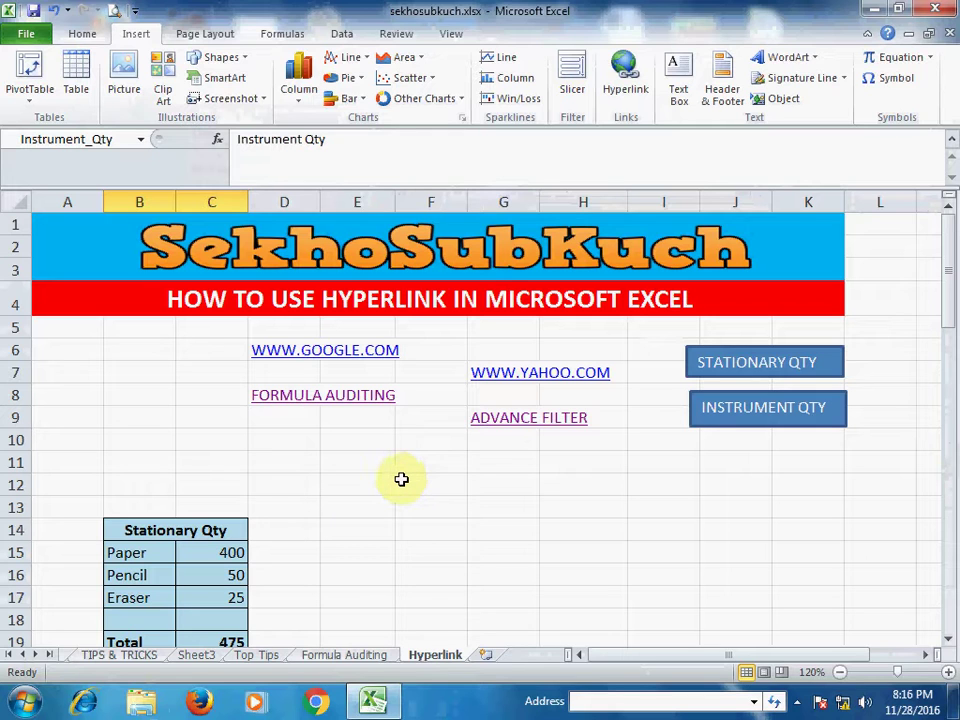
Step: Insert an E-mail Address hyperlink in cell C10 pointing to the channel's e-mail address
{"action": "left_click", "coordinate": [216, 444]}
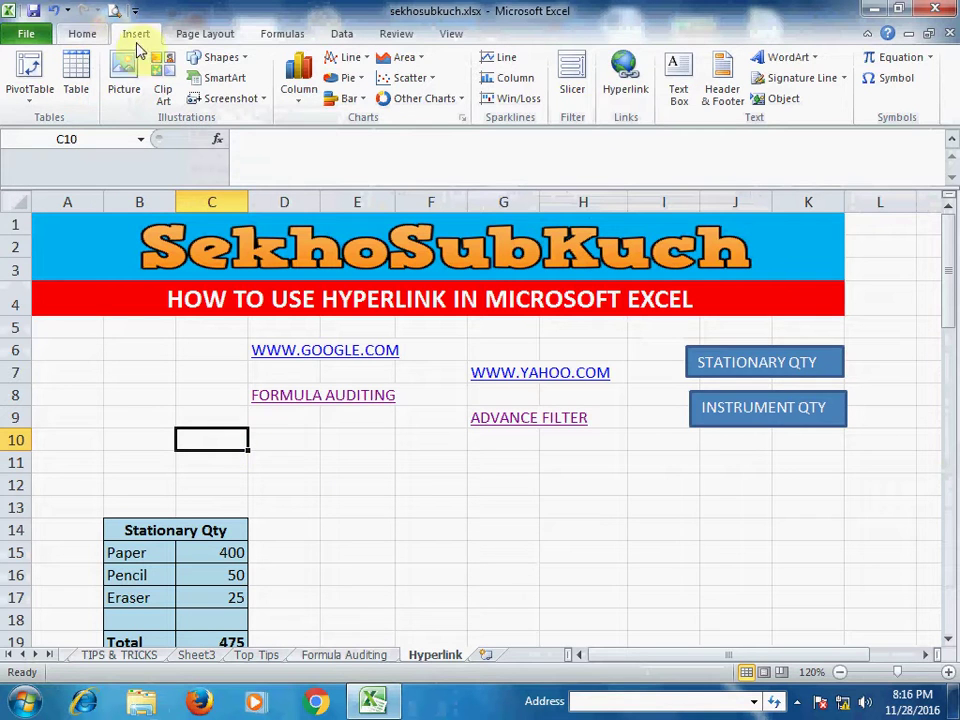
{"action": "left_click", "coordinate": [630, 82]}
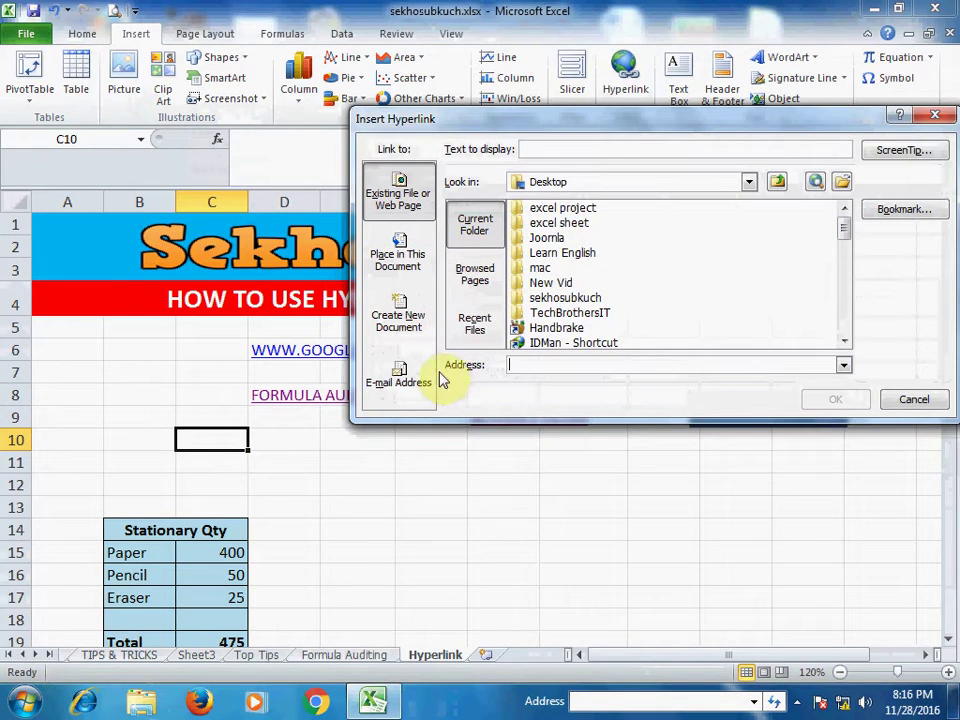
{"action": "left_click", "coordinate": [398, 378]}
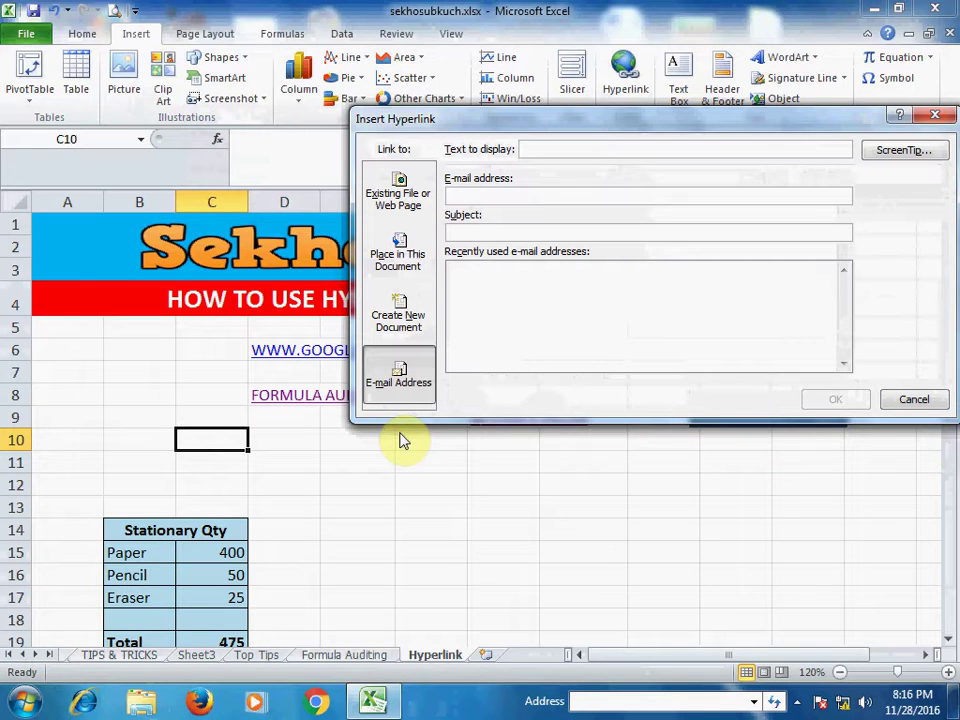
{"action": "type", "text": "SE"}
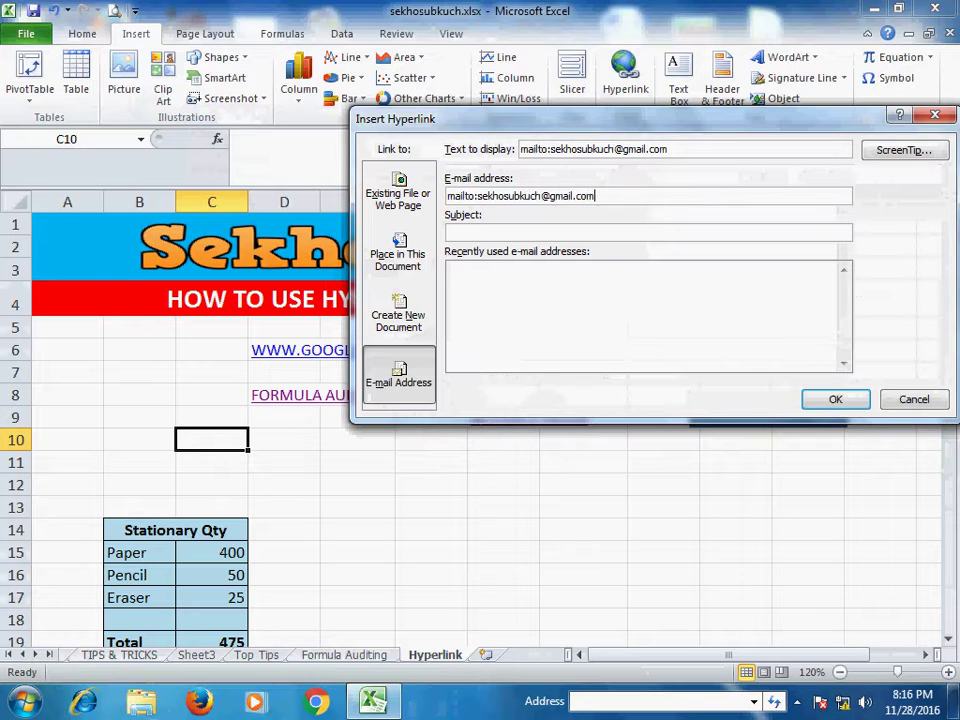
{"action": "left_click", "coordinate": [835, 399]}
{"action": "left_click", "coordinate": [418, 551]}
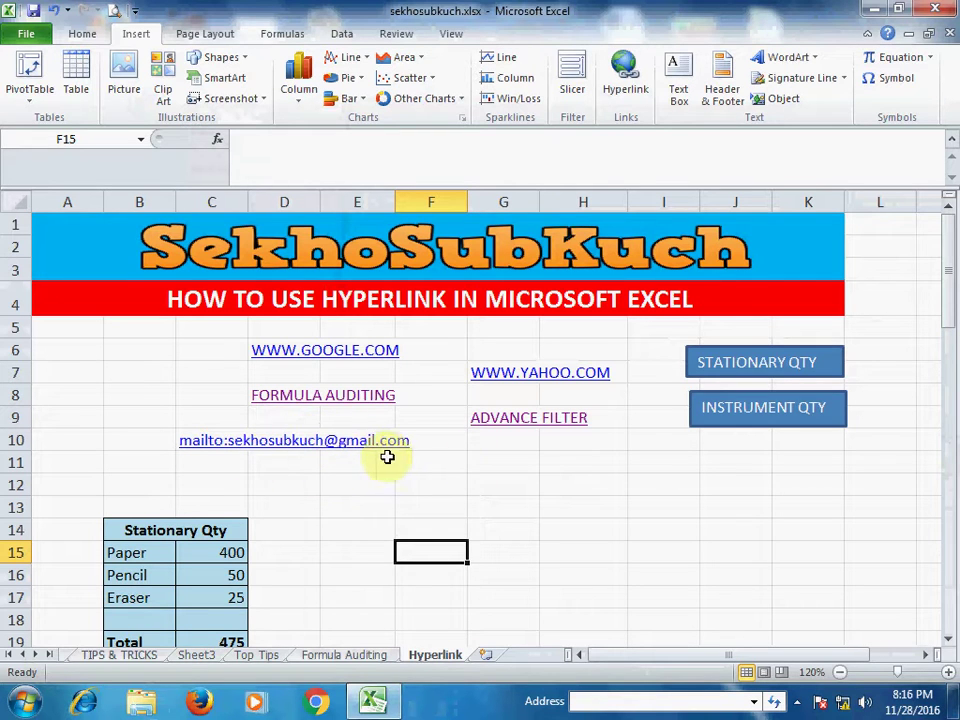
{"action": "left_click", "coordinate": [500, 462]}
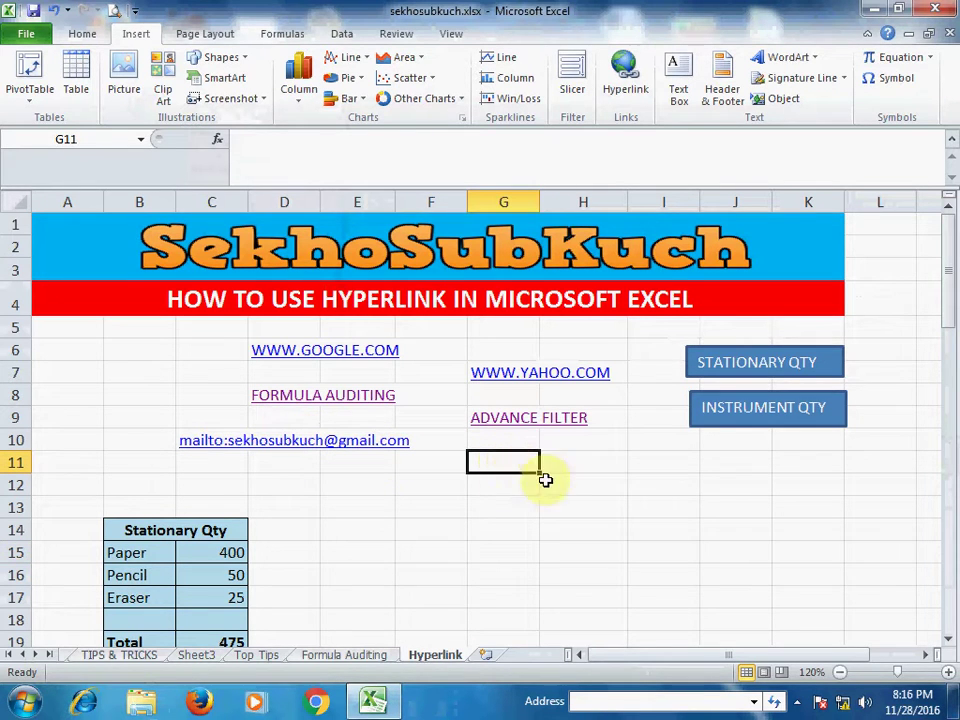